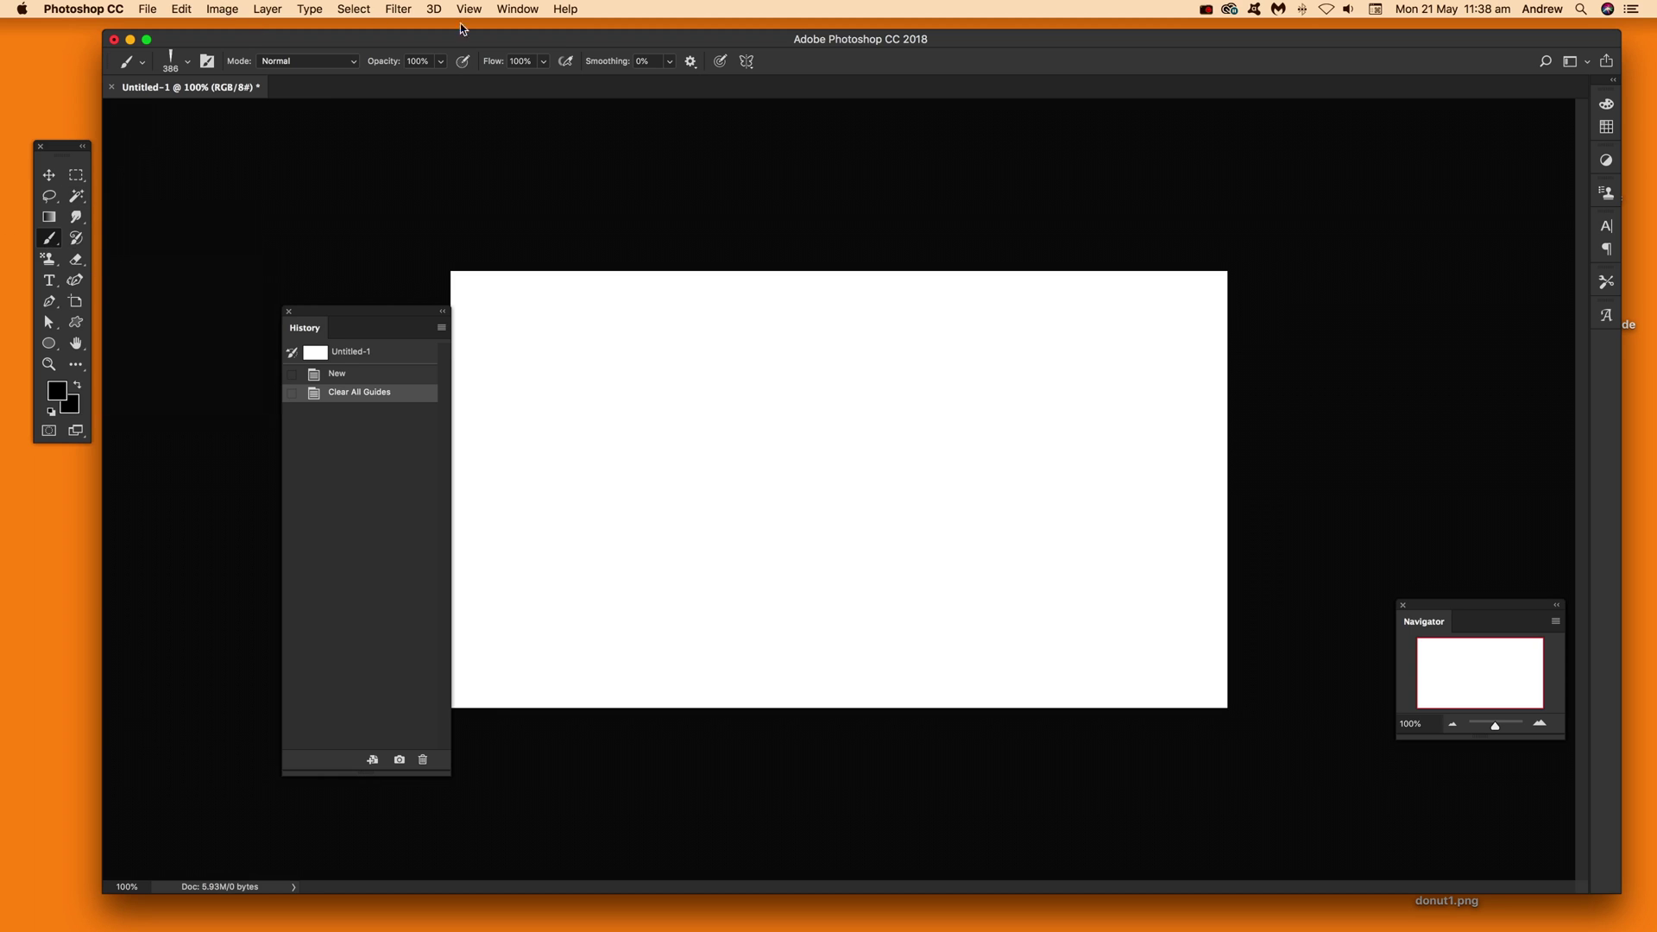
# Step: Import GX54_Brushes_CC.abr into the Brushes panel and expand its nested brush groups
pyautogui.click(523, 10)
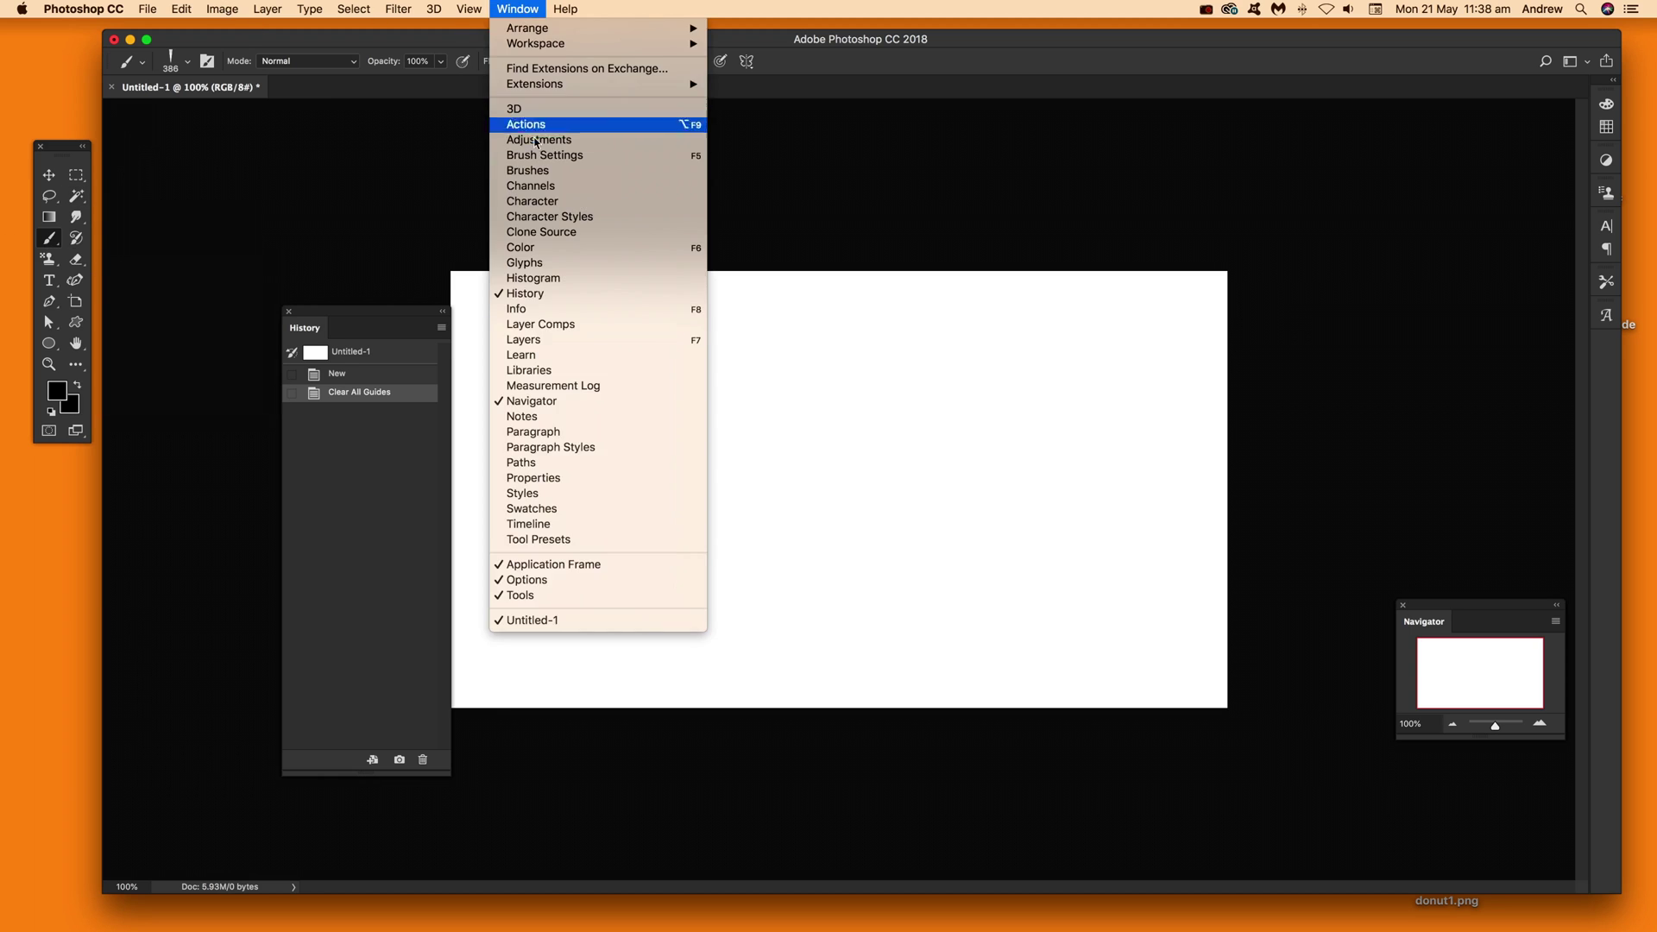
pyautogui.click(537, 172)
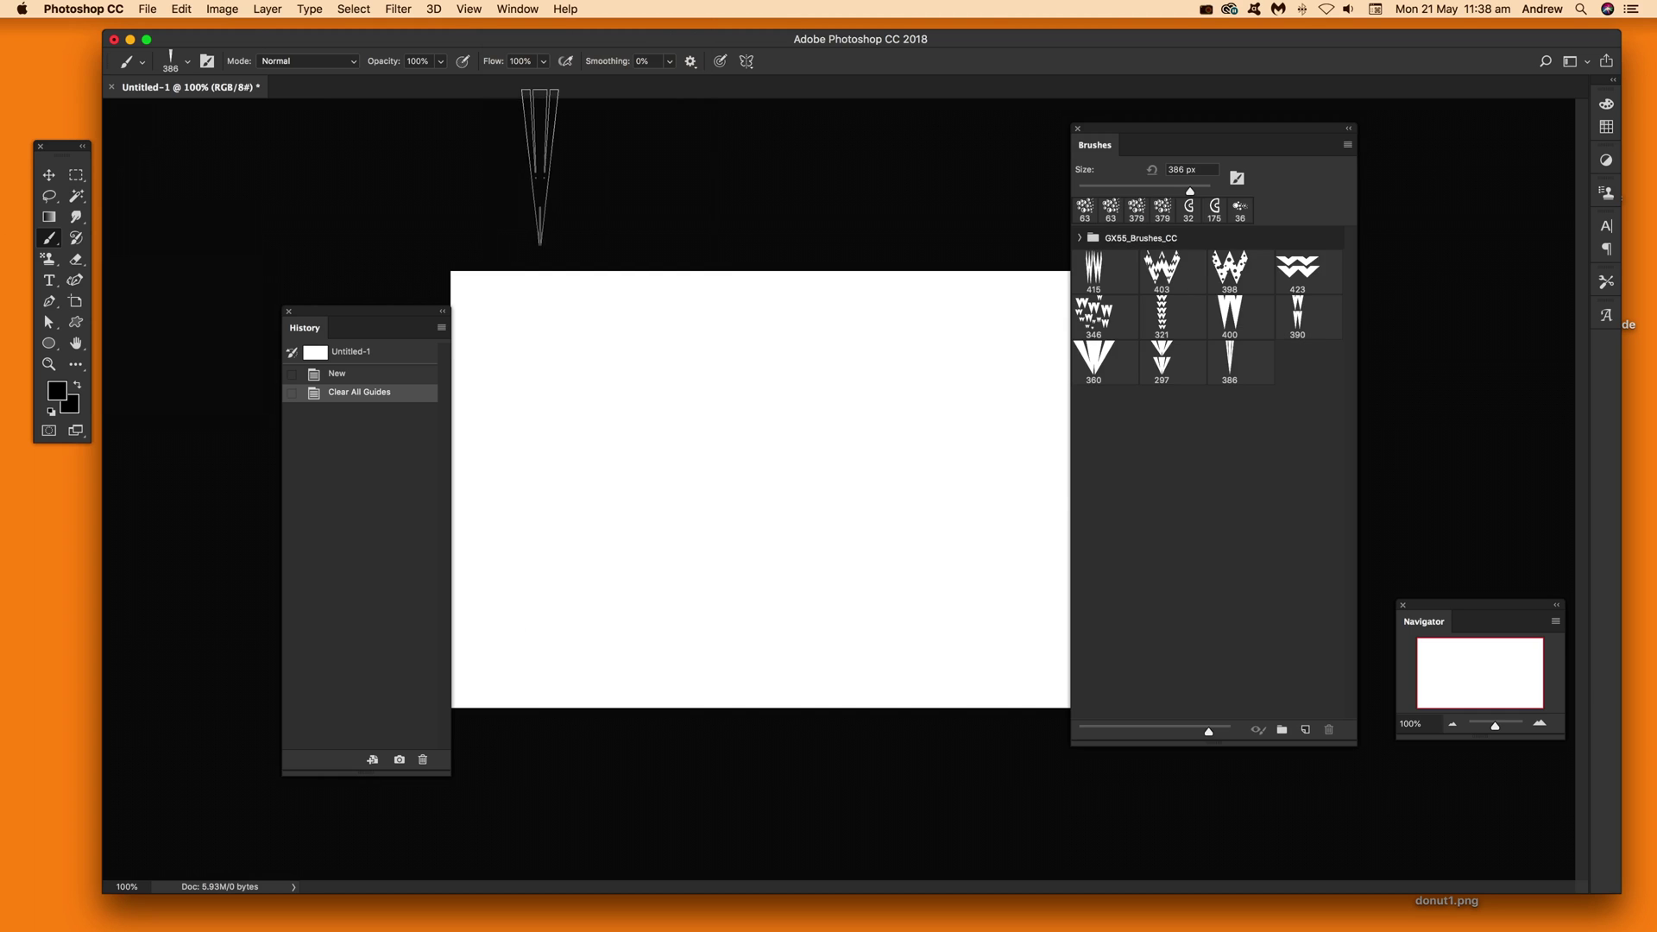
pyautogui.click(1348, 145)
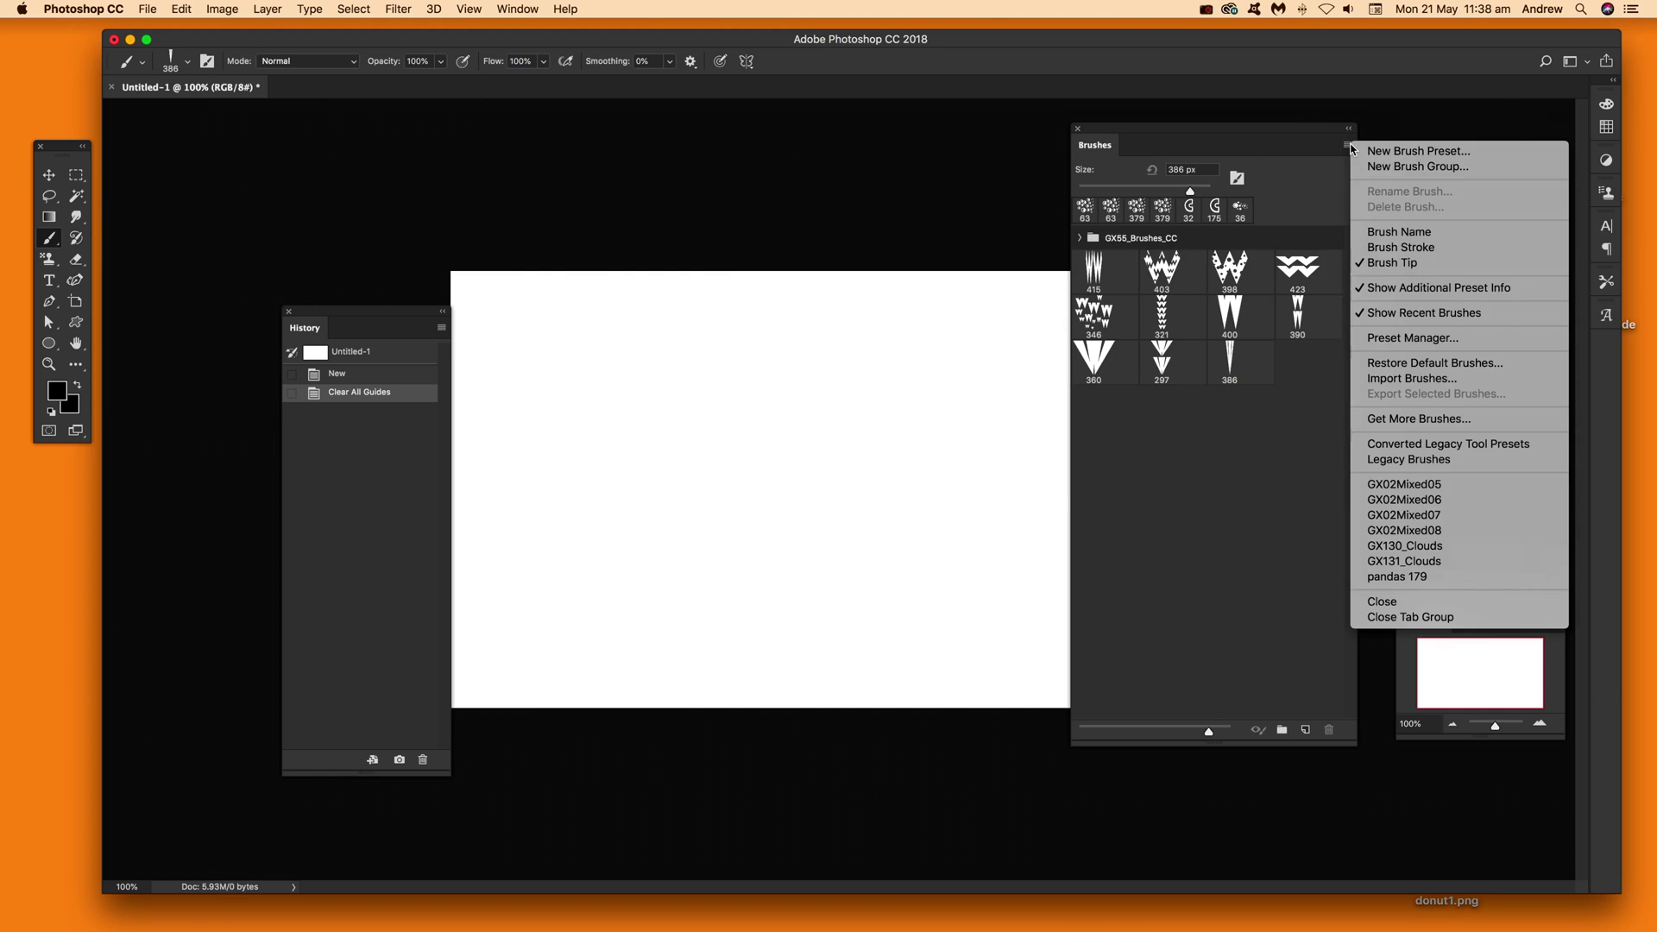
pyautogui.click(1406, 379)
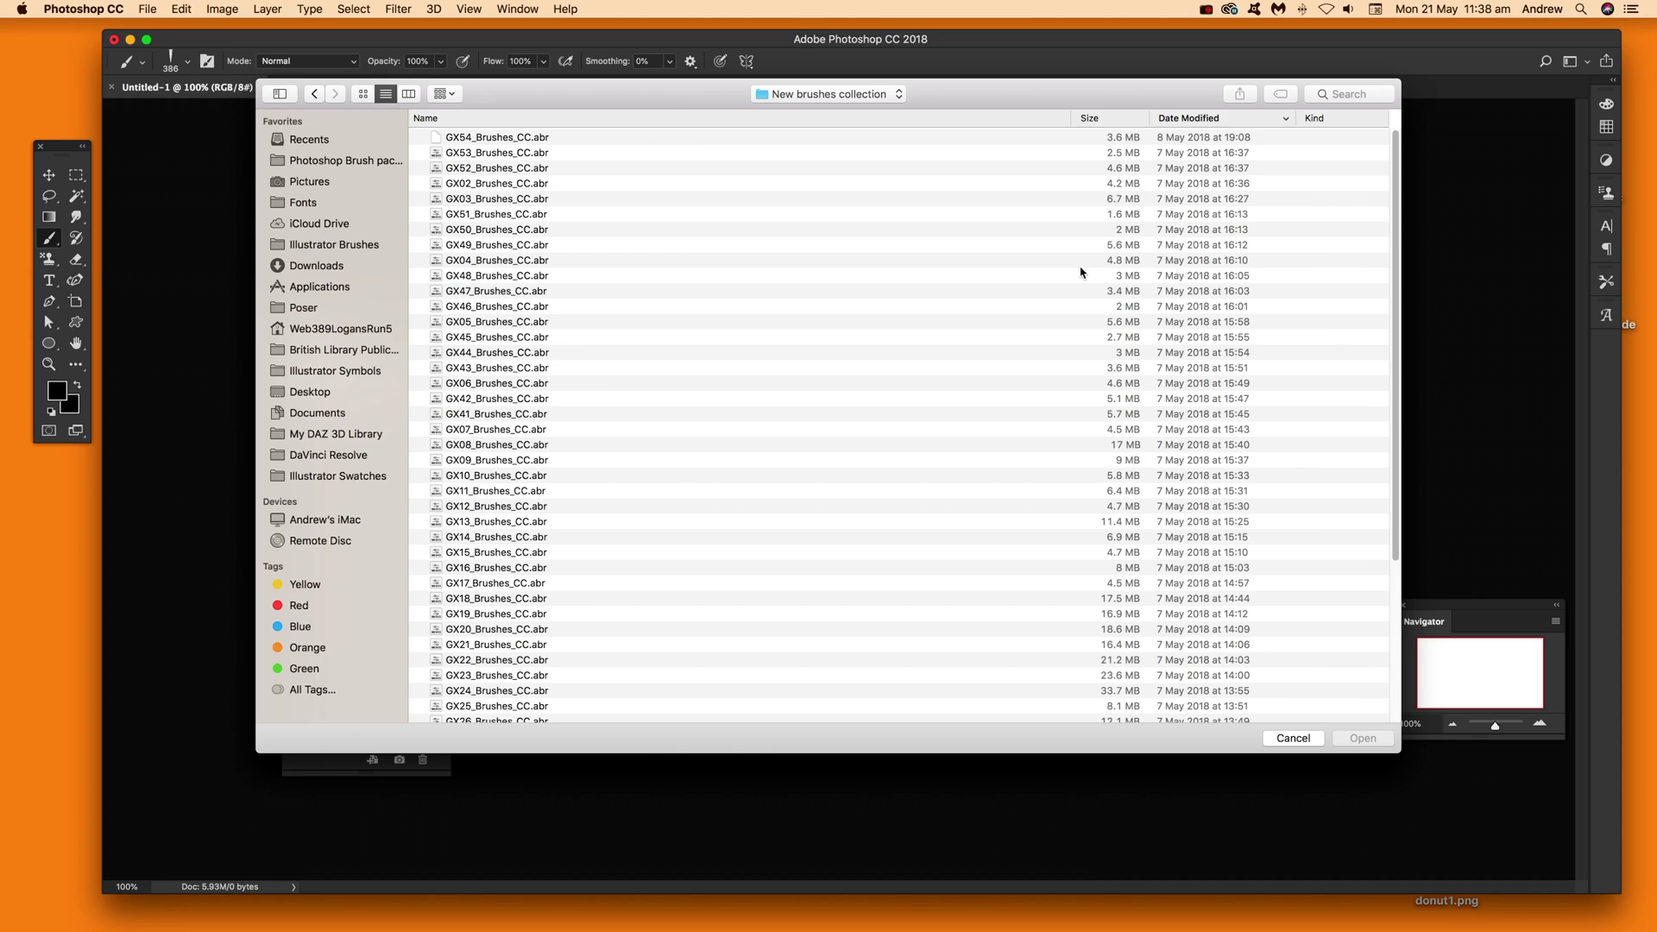
pyautogui.click(460, 154)
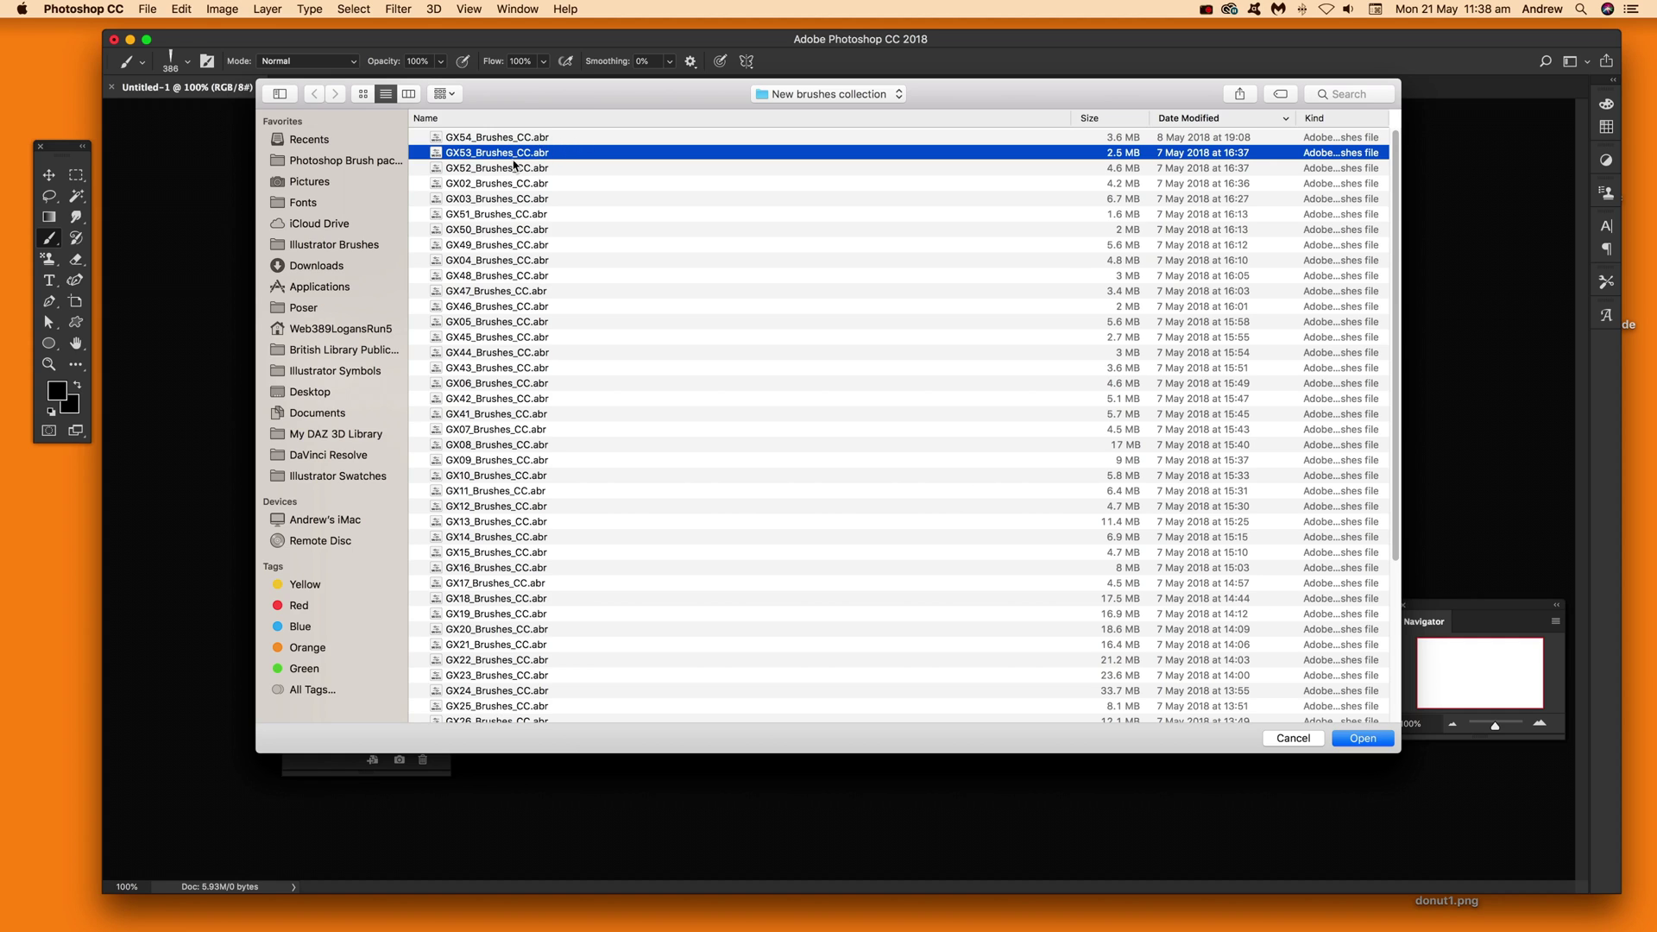
pyautogui.click(497, 138)
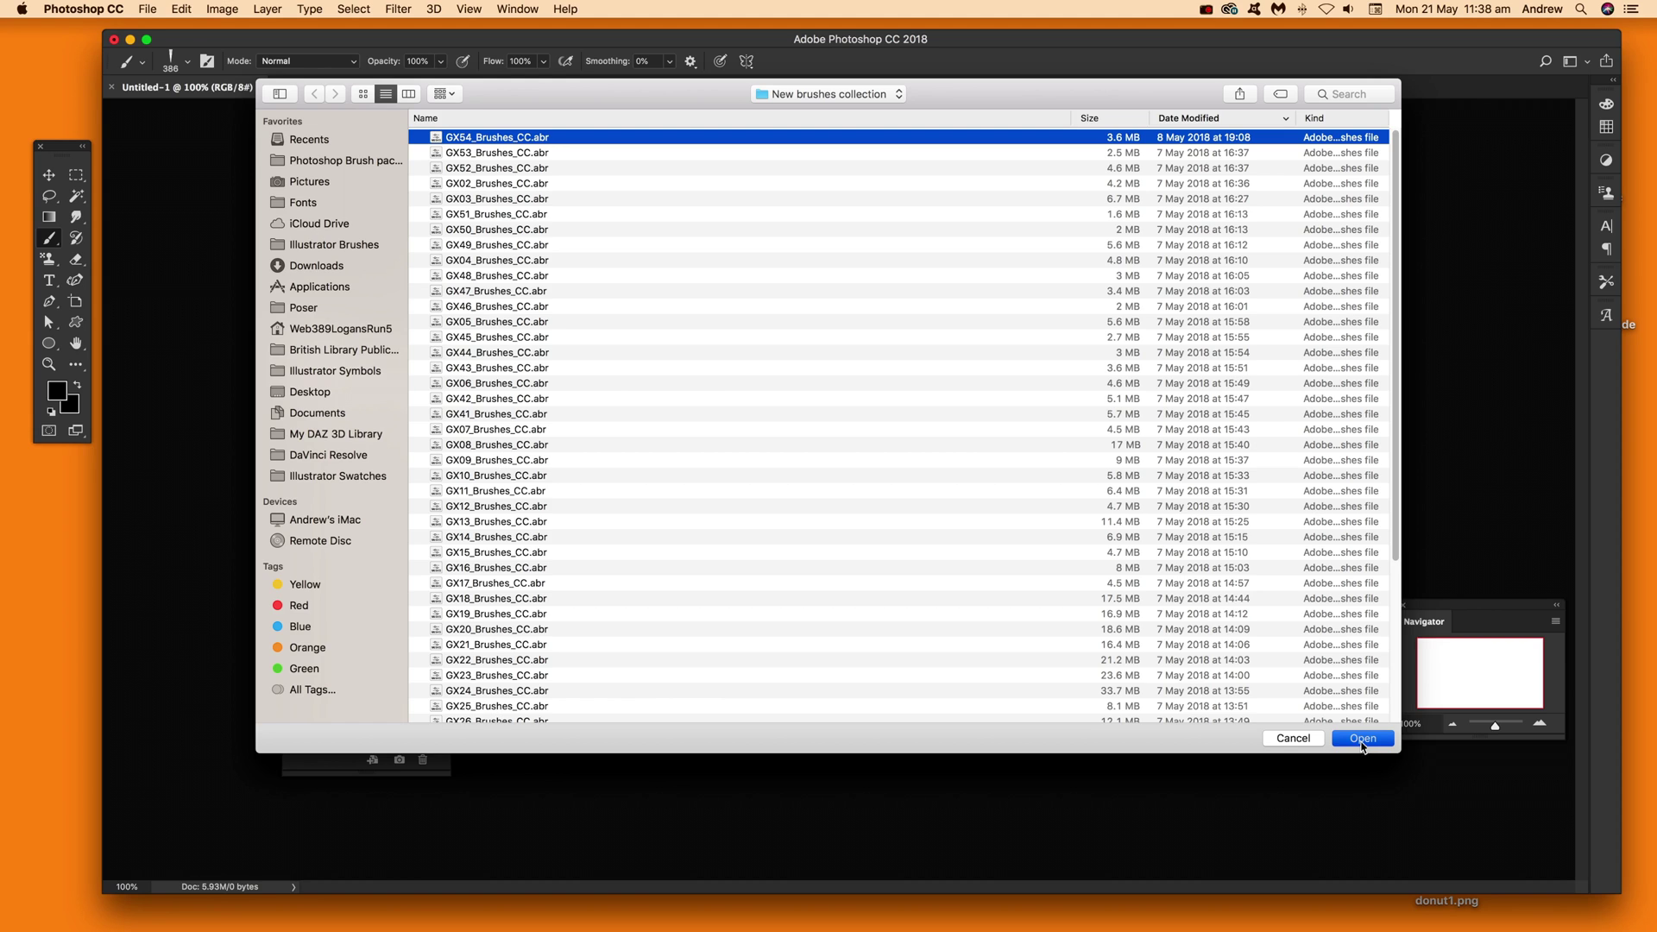
pyautogui.press('Return')
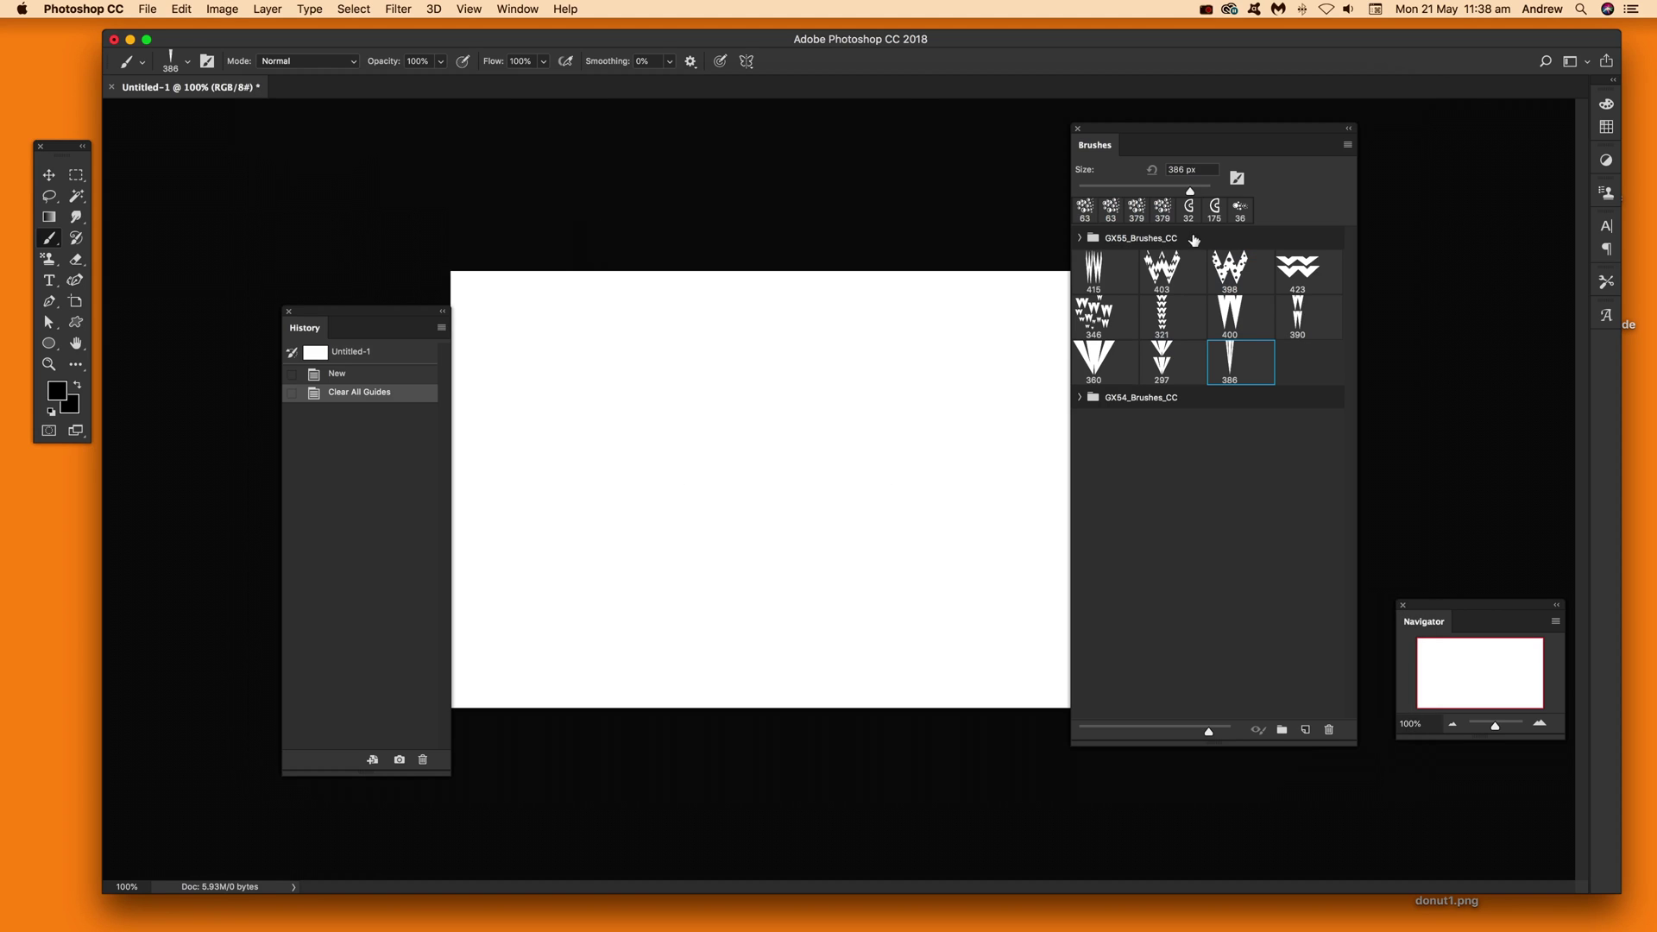
pyautogui.click(1080, 399)
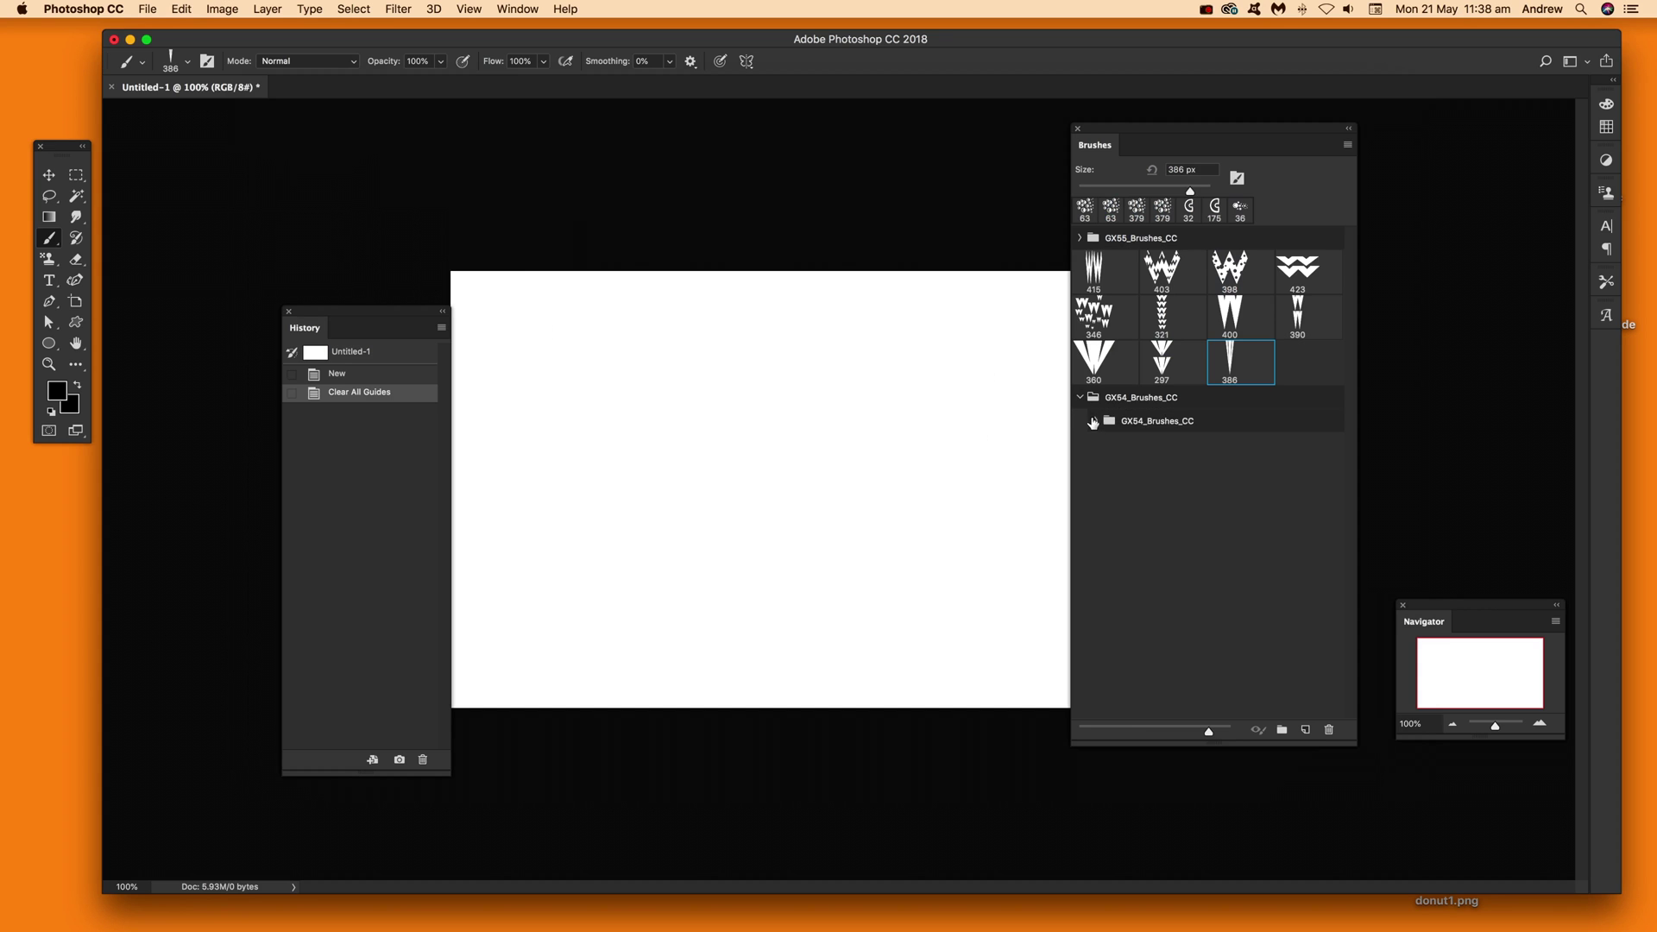
pyautogui.click(1096, 421)
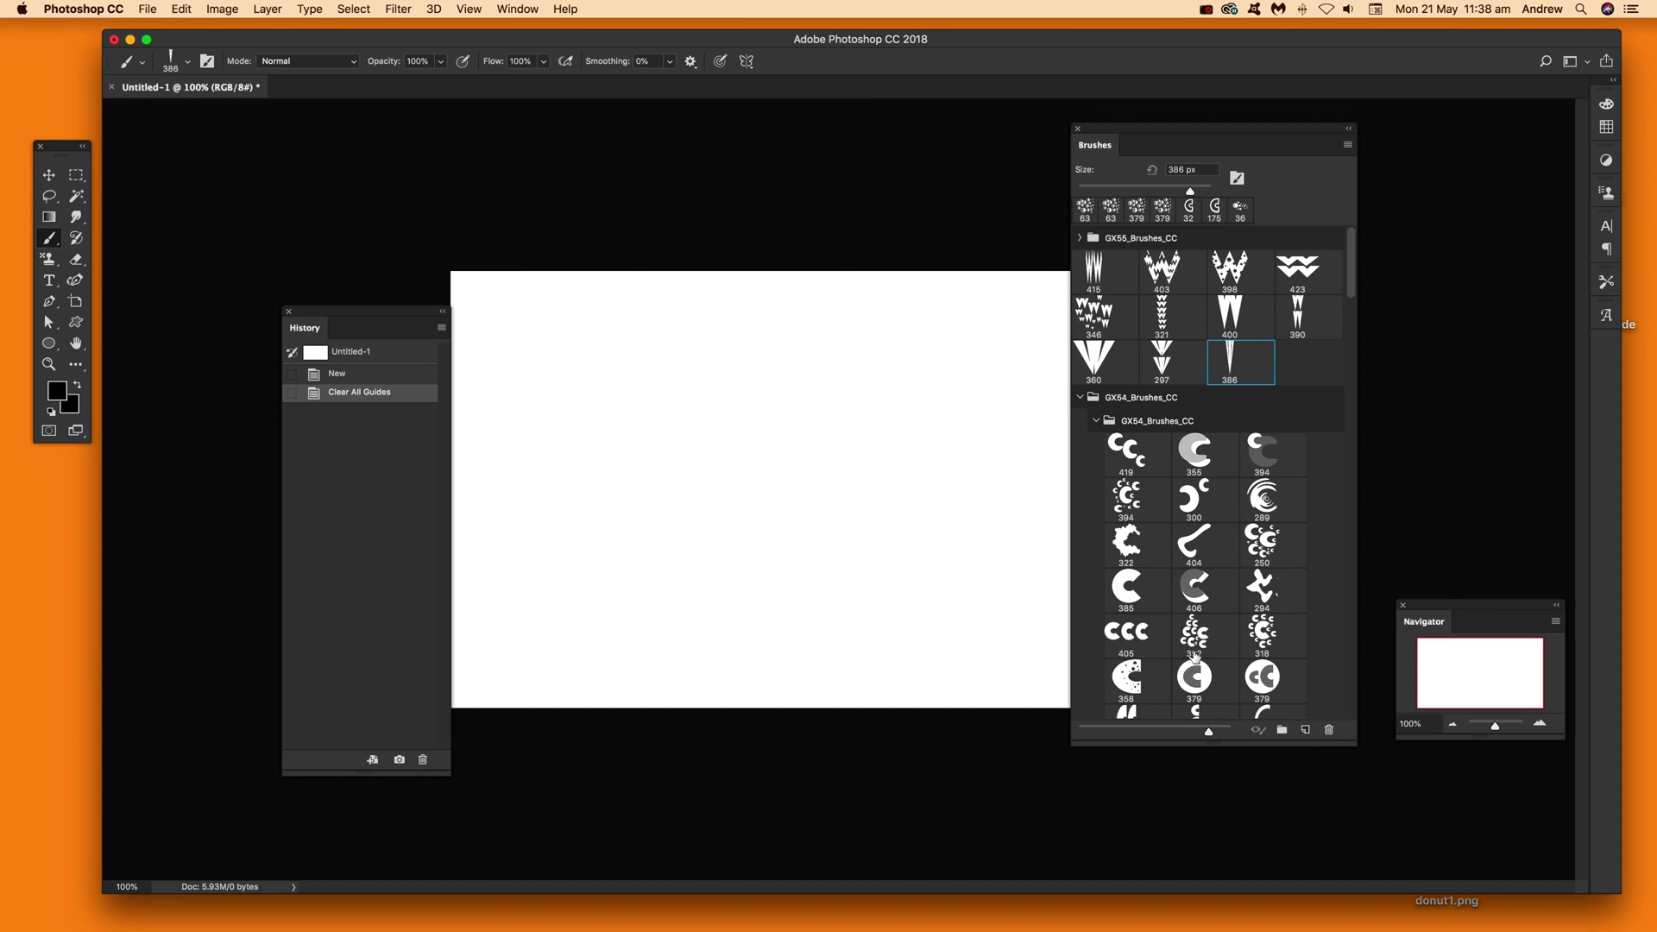
pyautogui.click(183, 10)
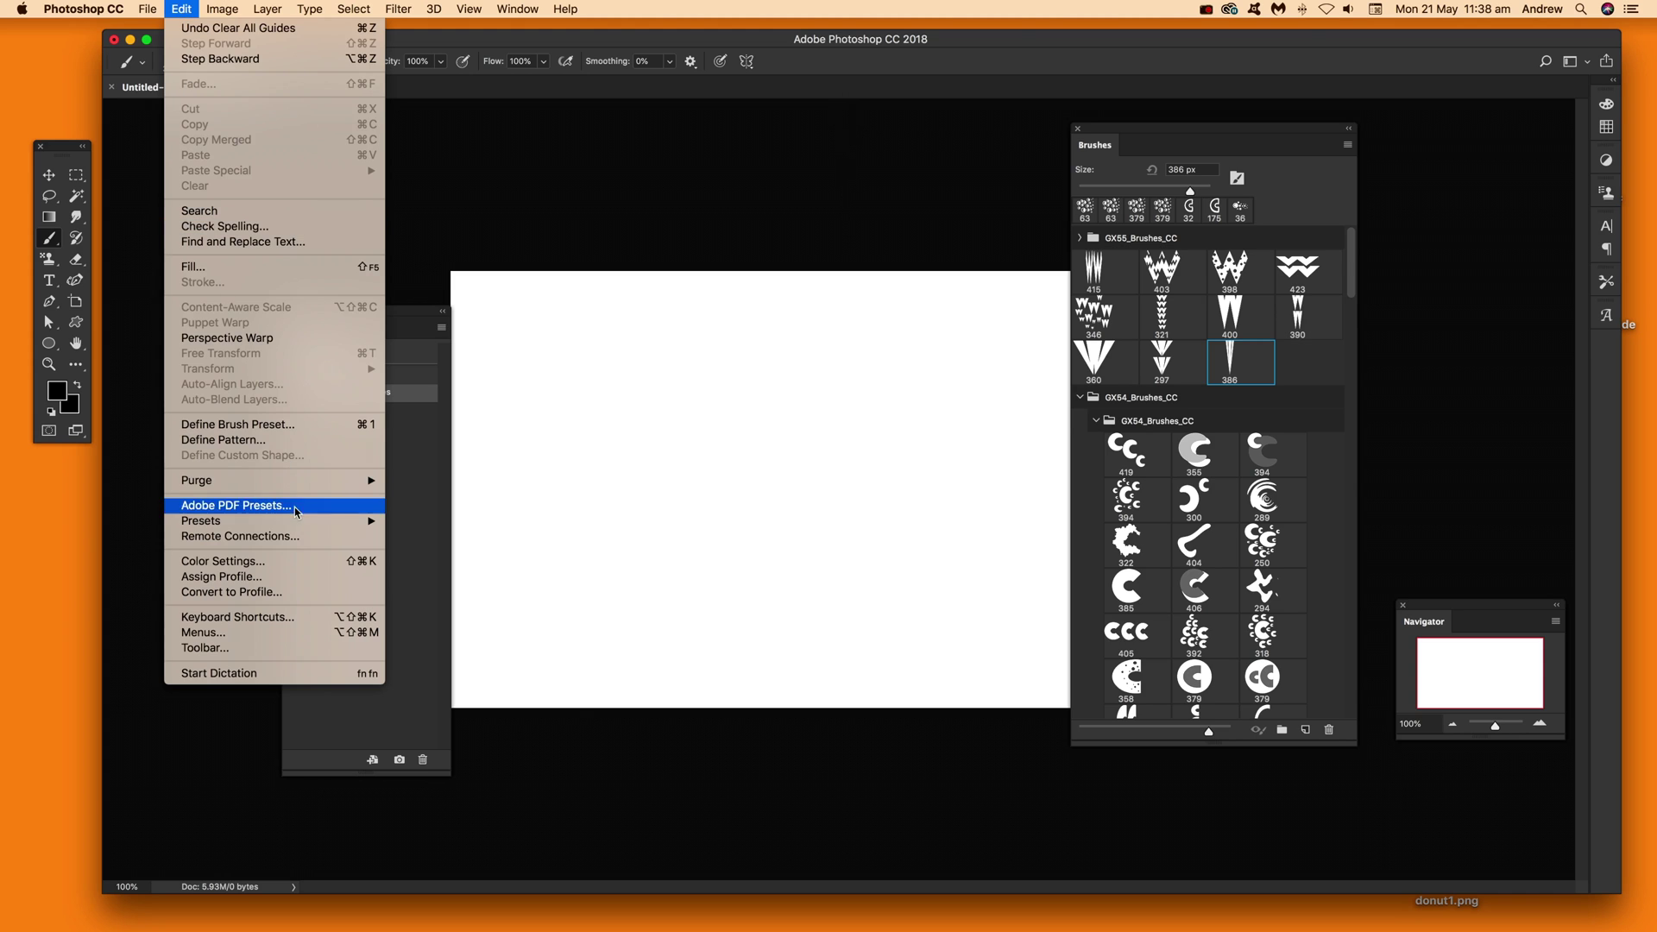
# Step: Load GX02_Brushes_CC.abr via the Preset Manager, expand its shape brush groups, then close the manager
pyautogui.moveTo(261, 532)
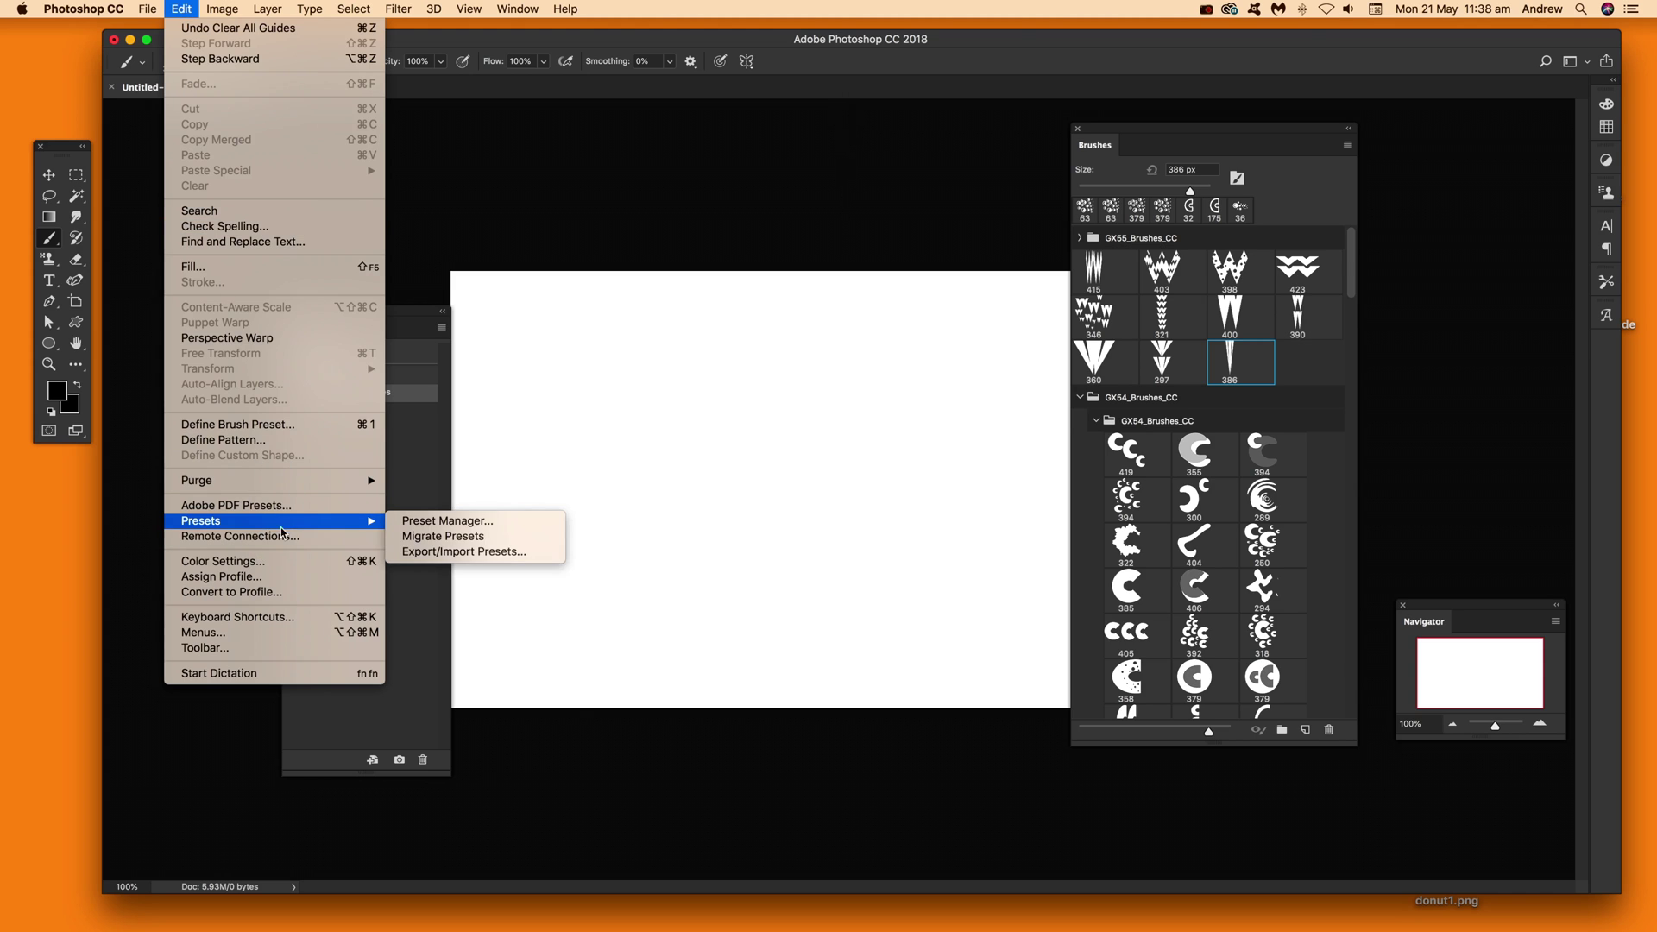
pyautogui.click(478, 522)
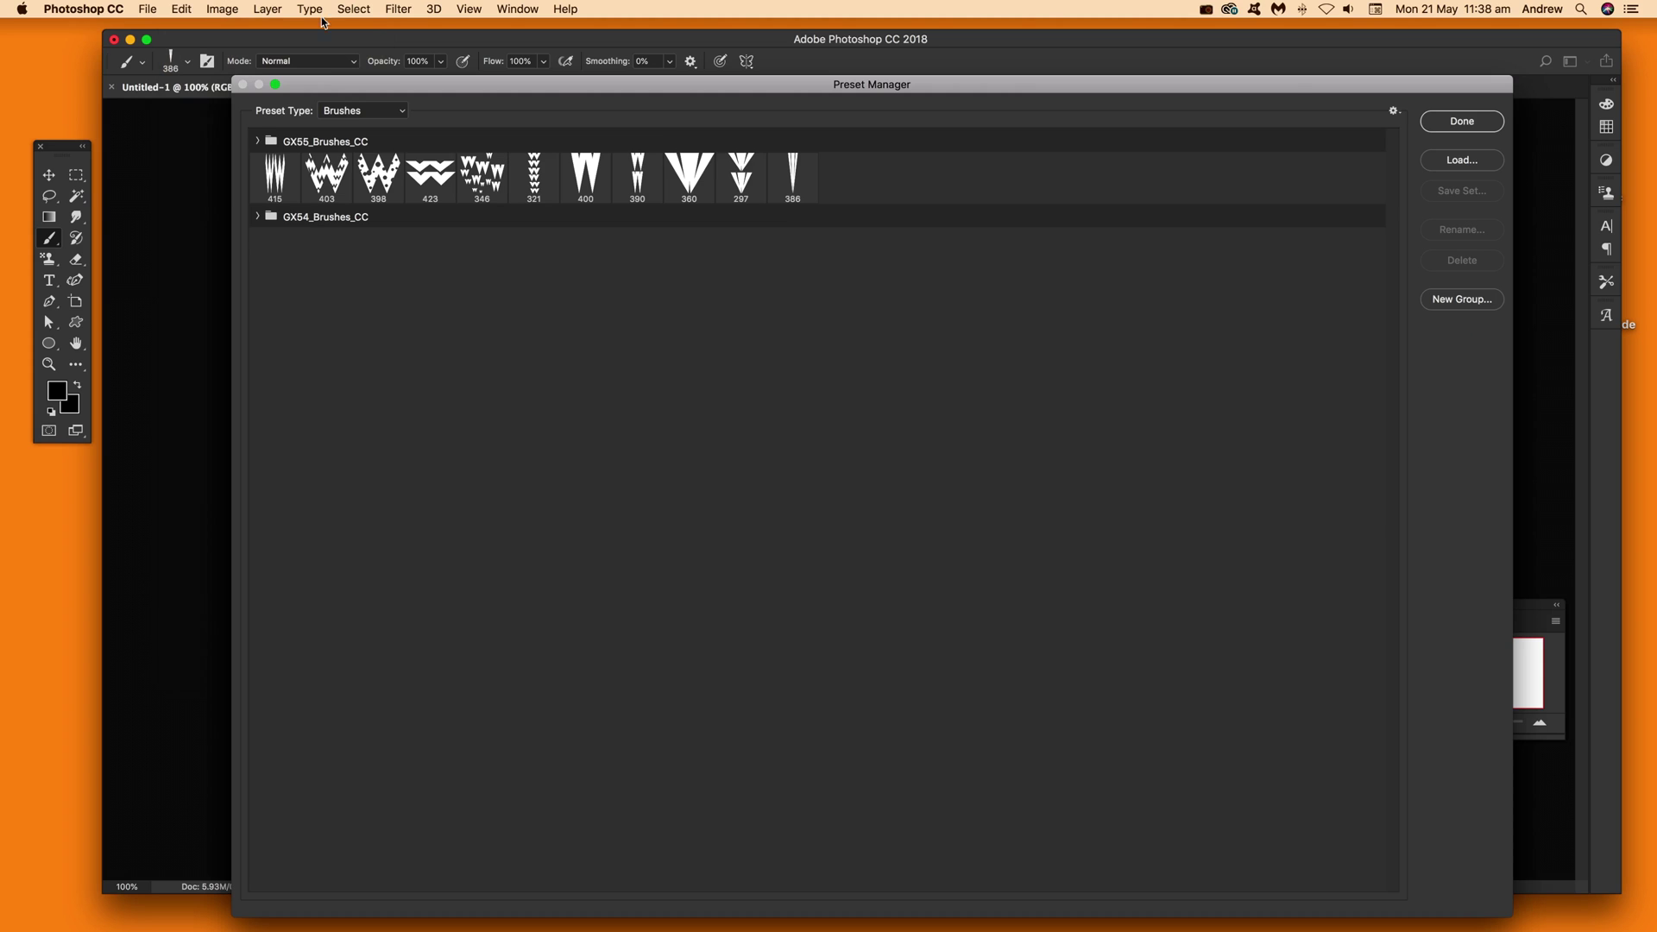
pyautogui.click(1468, 168)
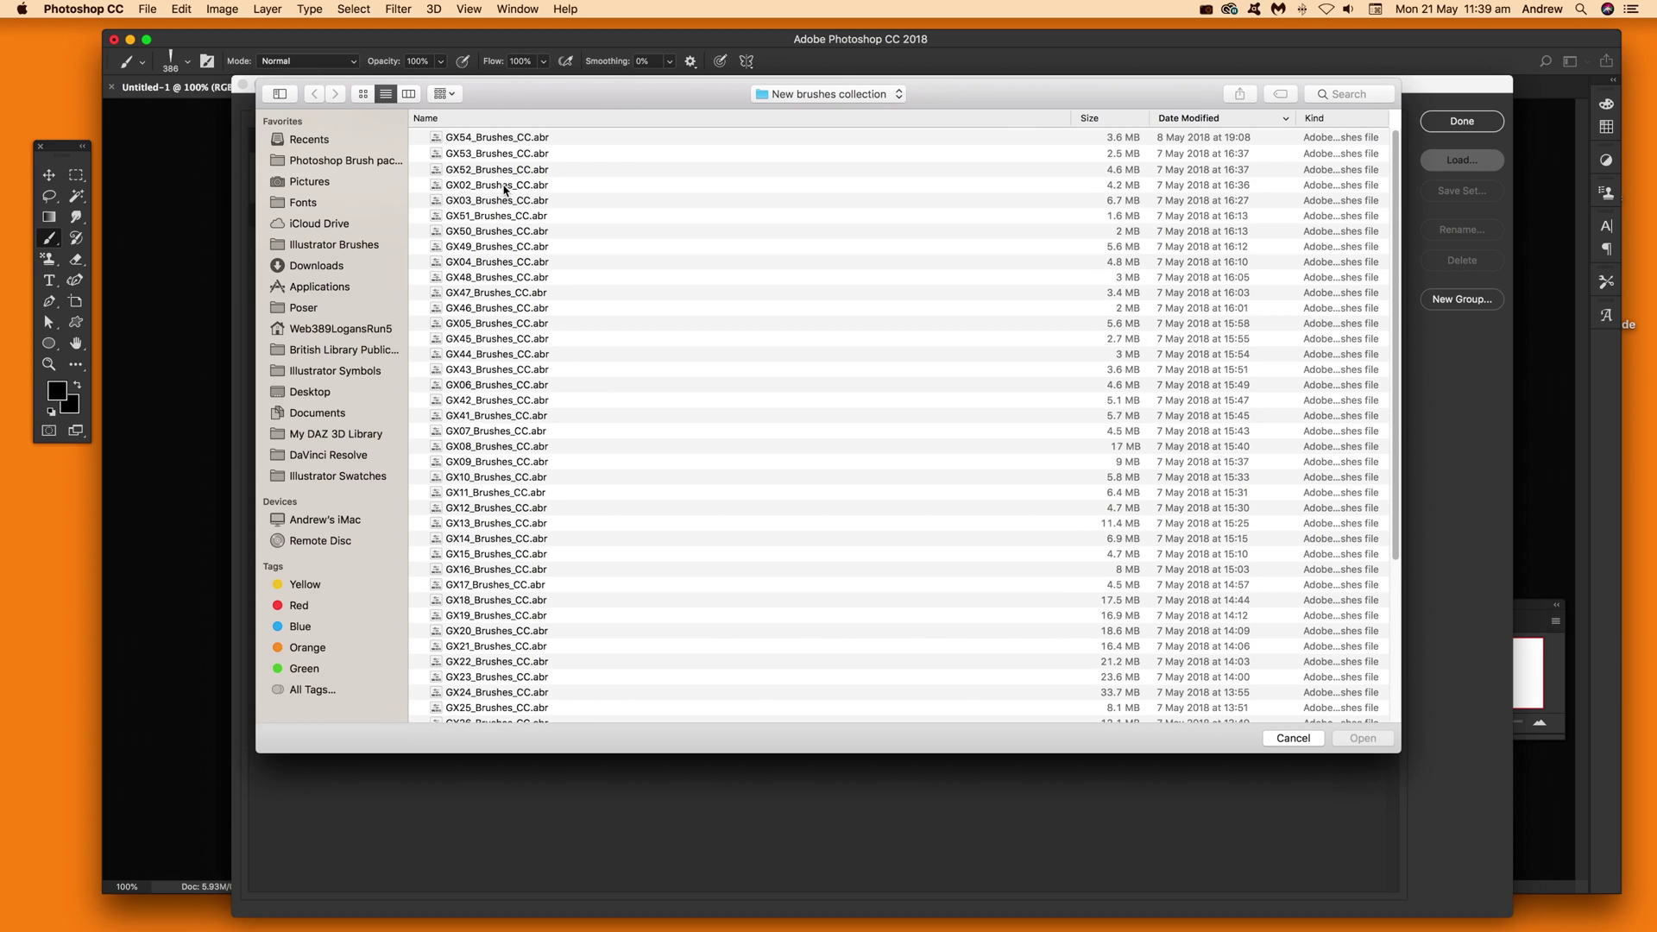
pyautogui.click(505, 187)
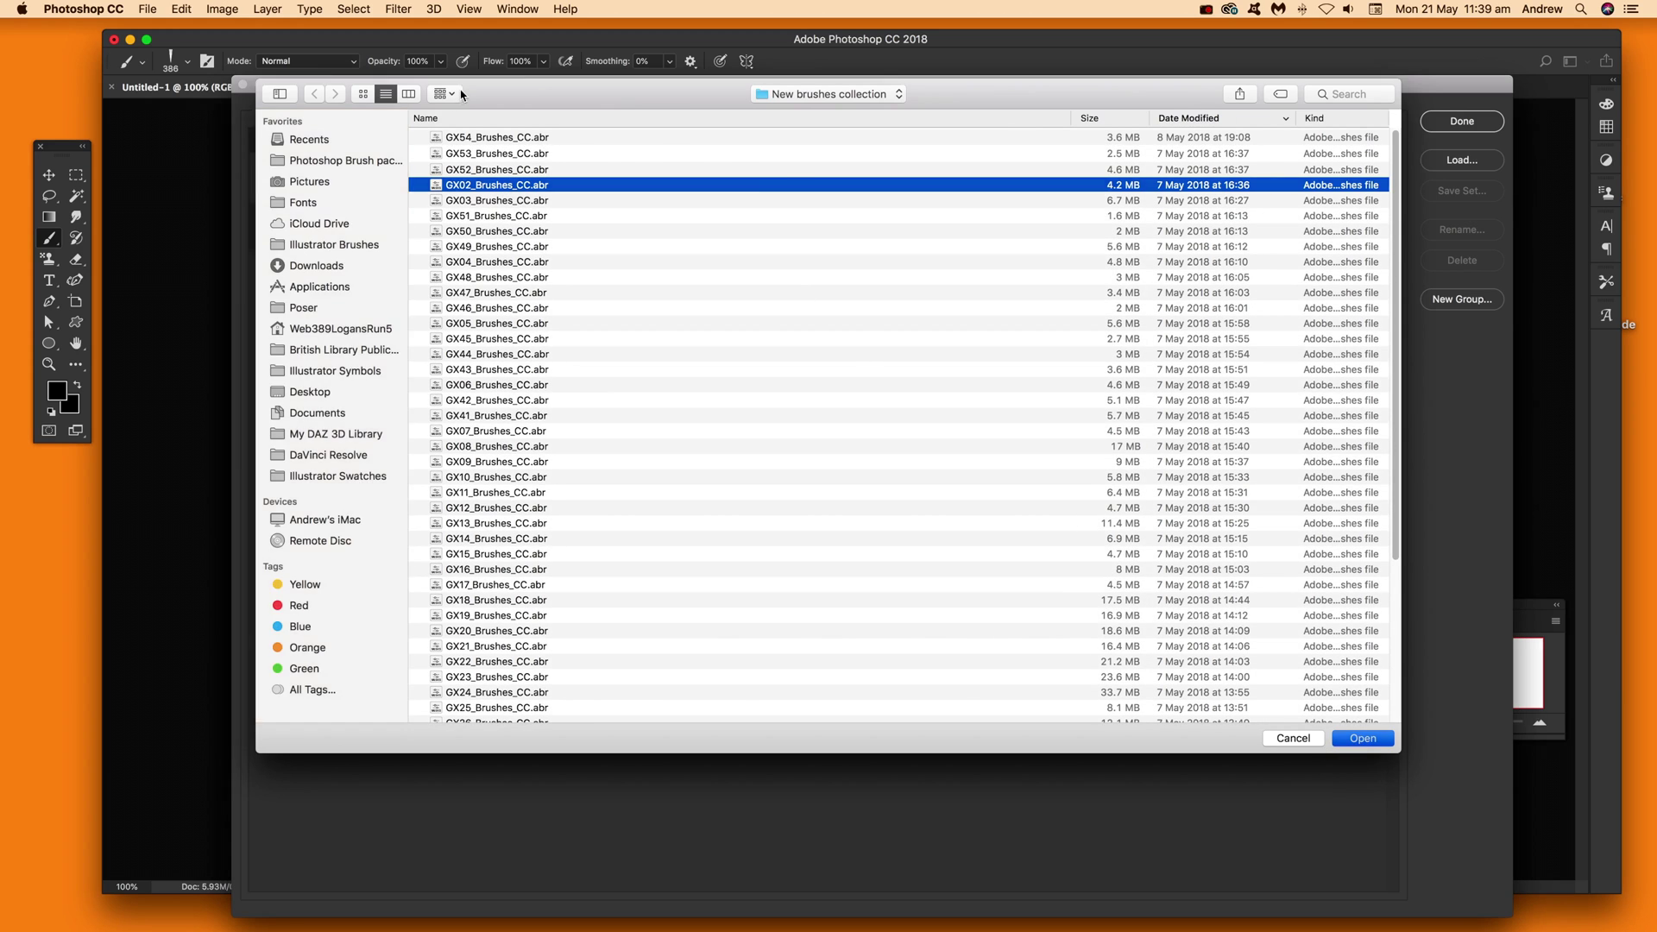
pyautogui.press('Return')
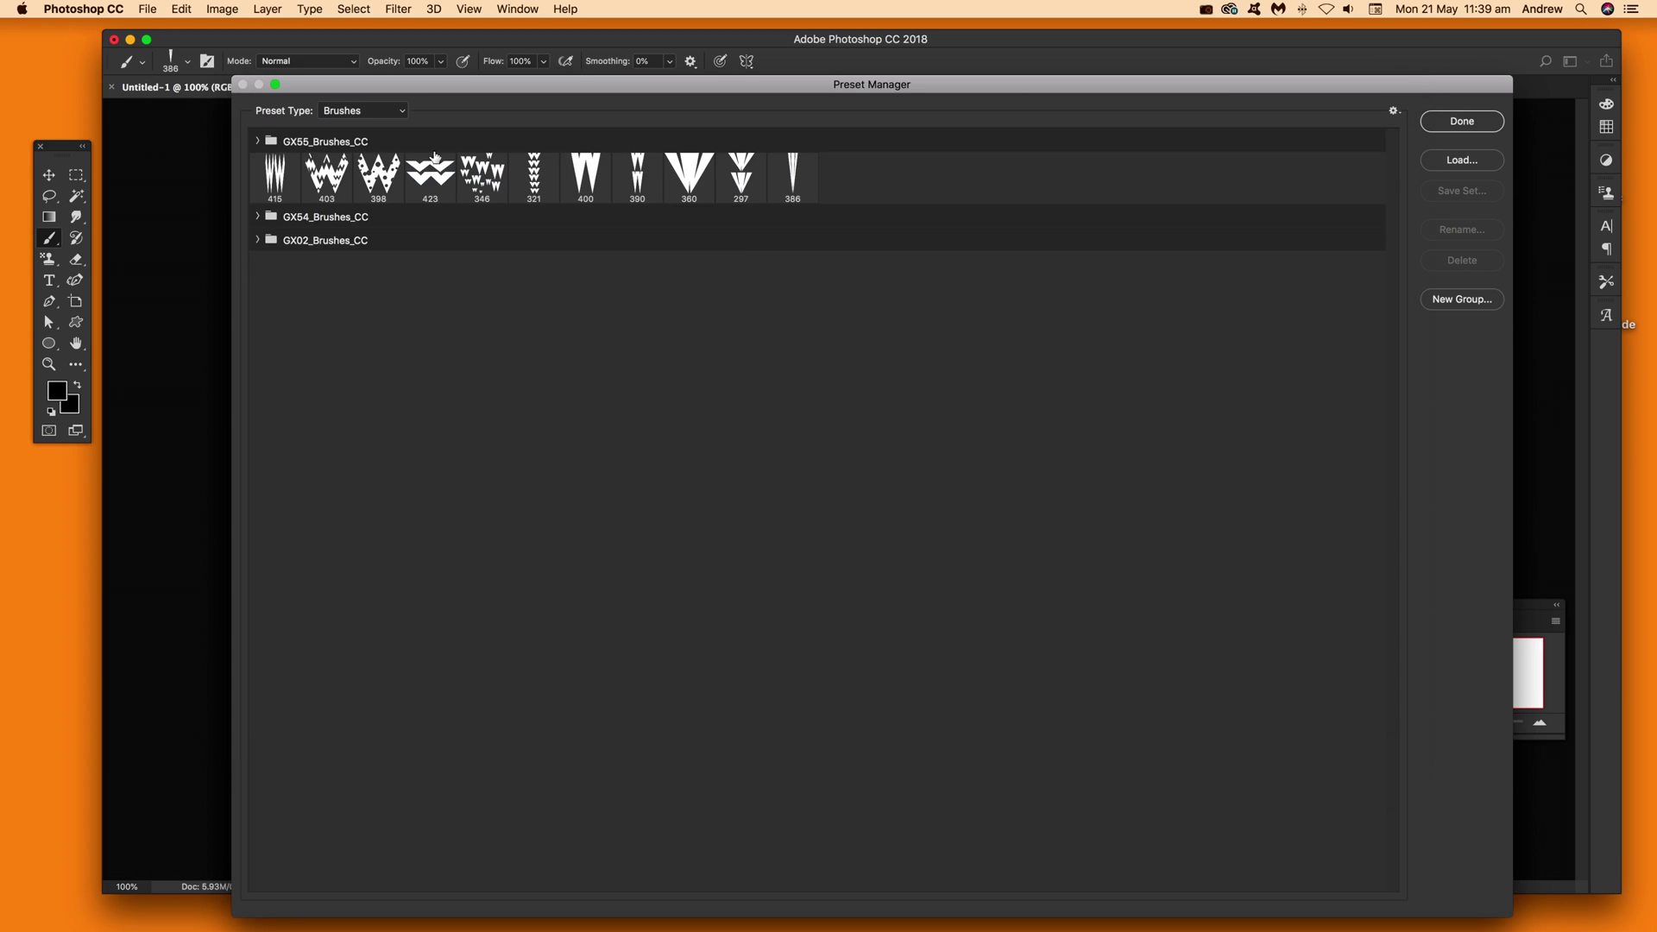
pyautogui.click(258, 241)
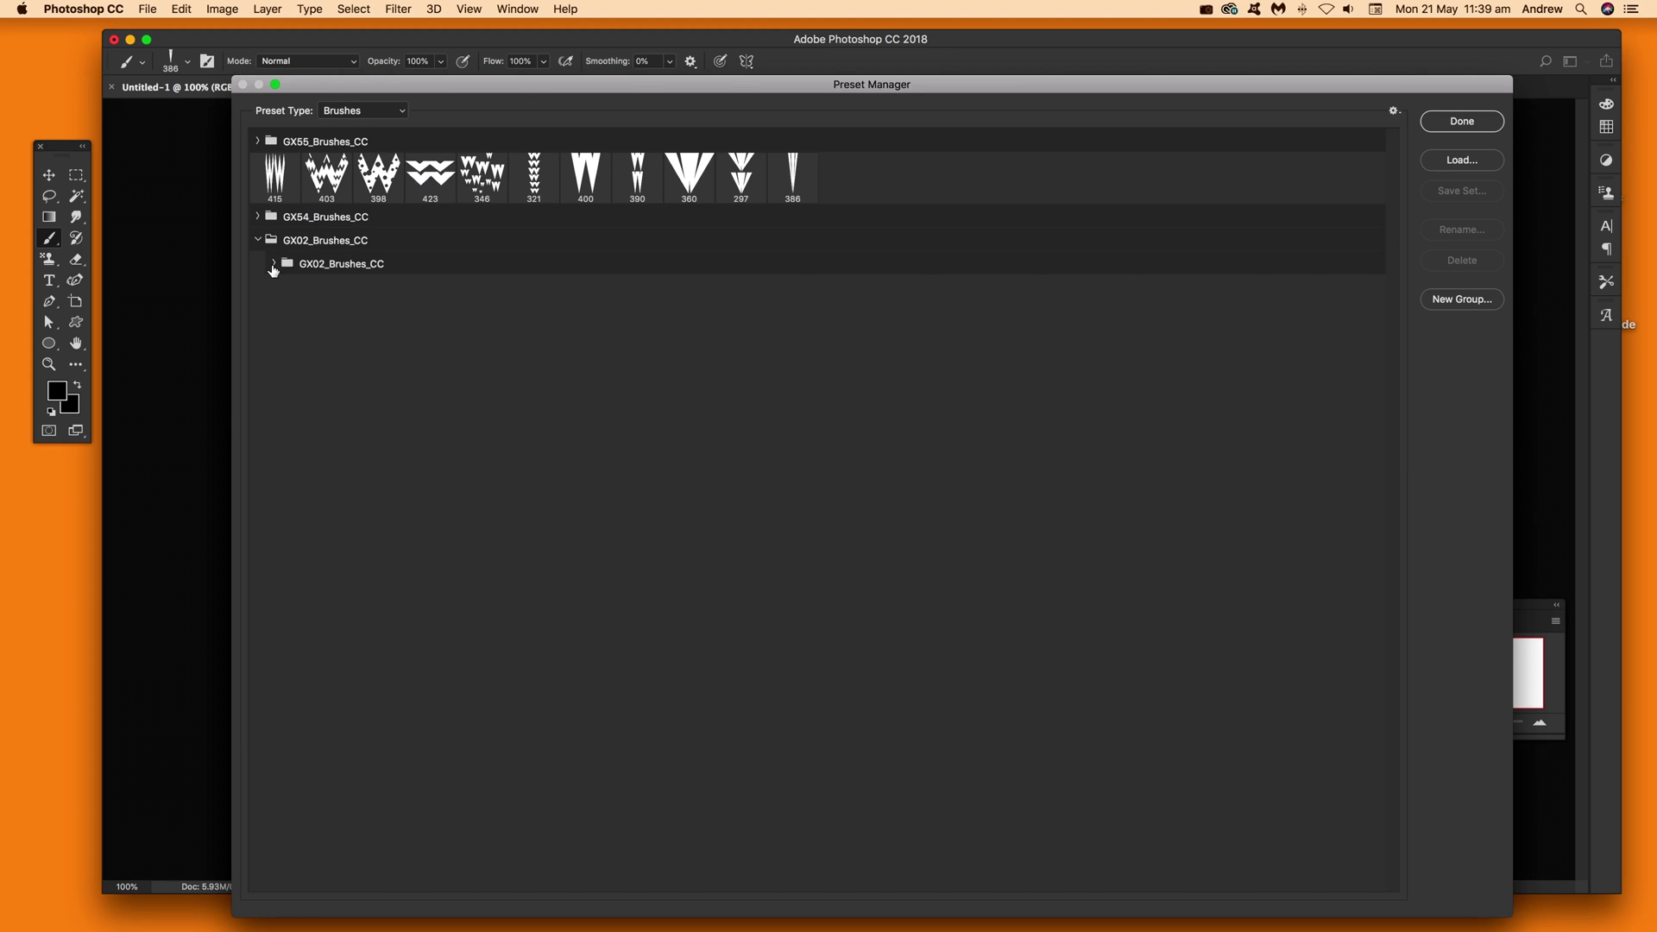
pyautogui.click(273, 264)
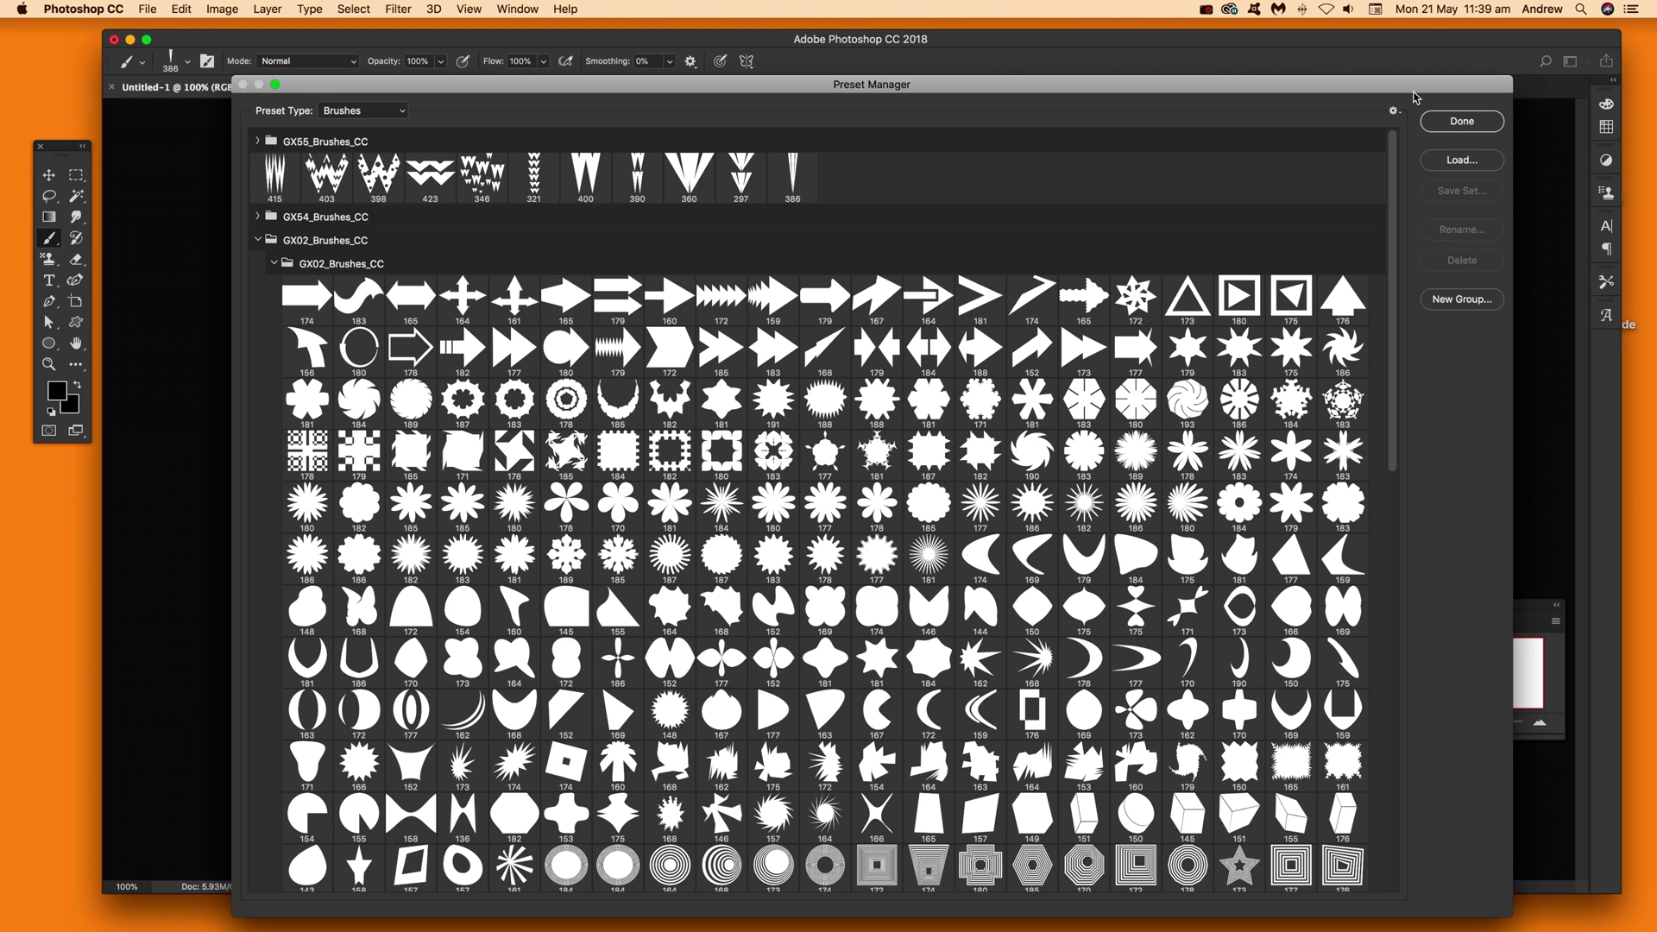
pyautogui.click(1462, 121)
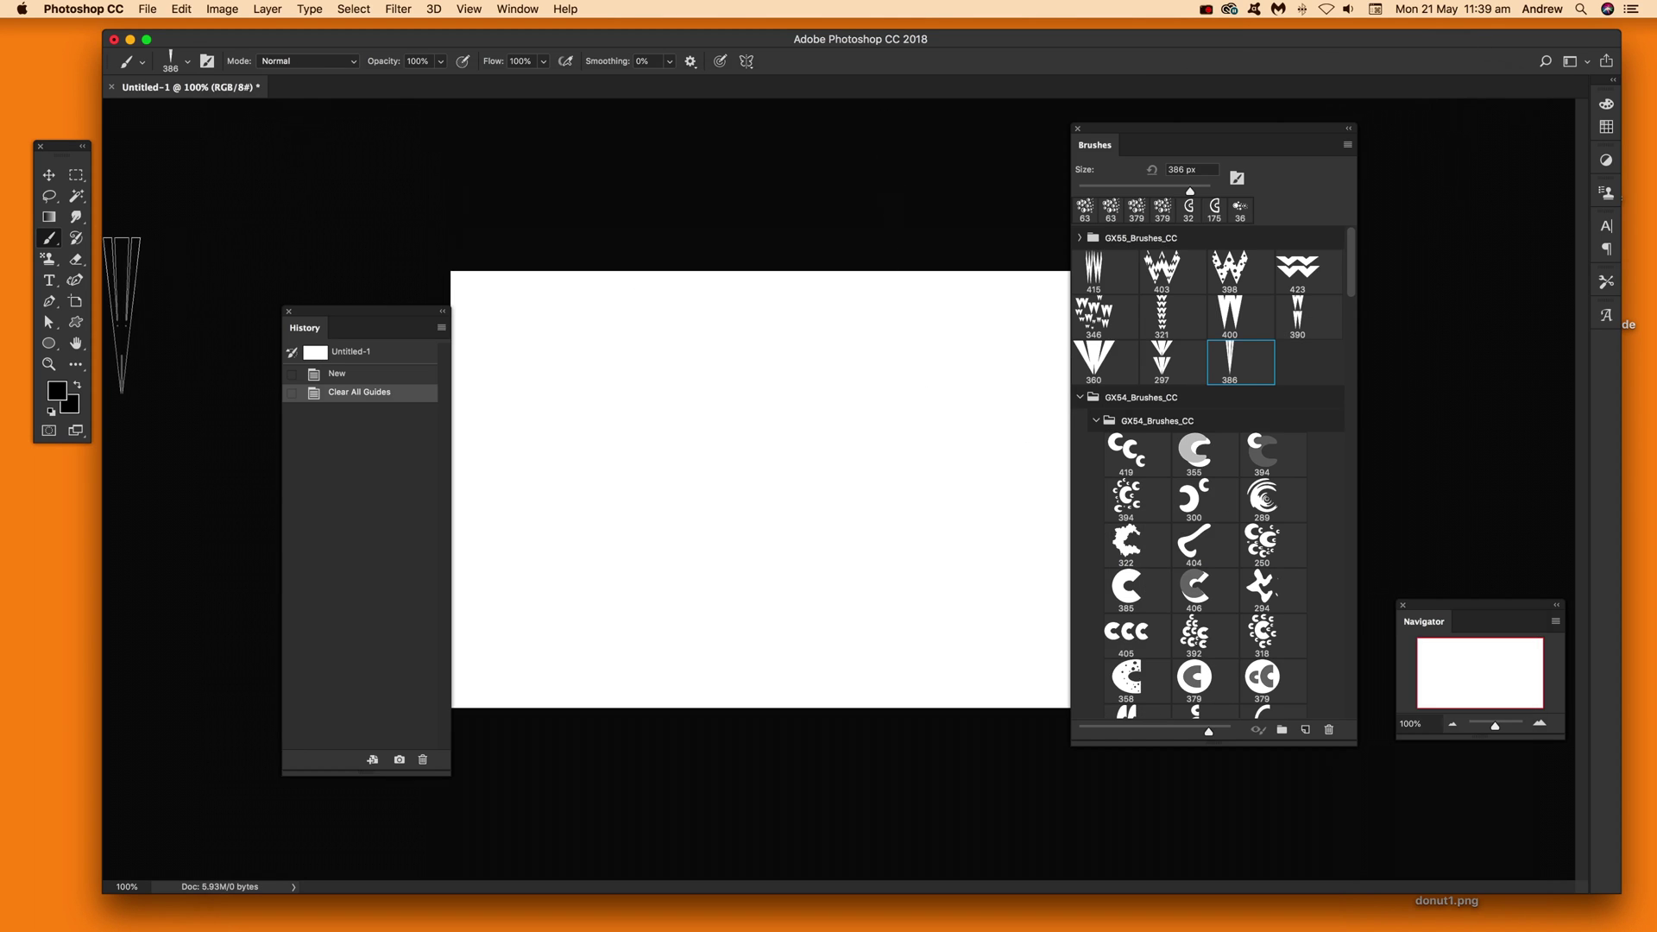
# Step: Load GX16Rings01.csh into the Custom Shape tool's shape picker, then close the picker
pyautogui.click(78, 325)
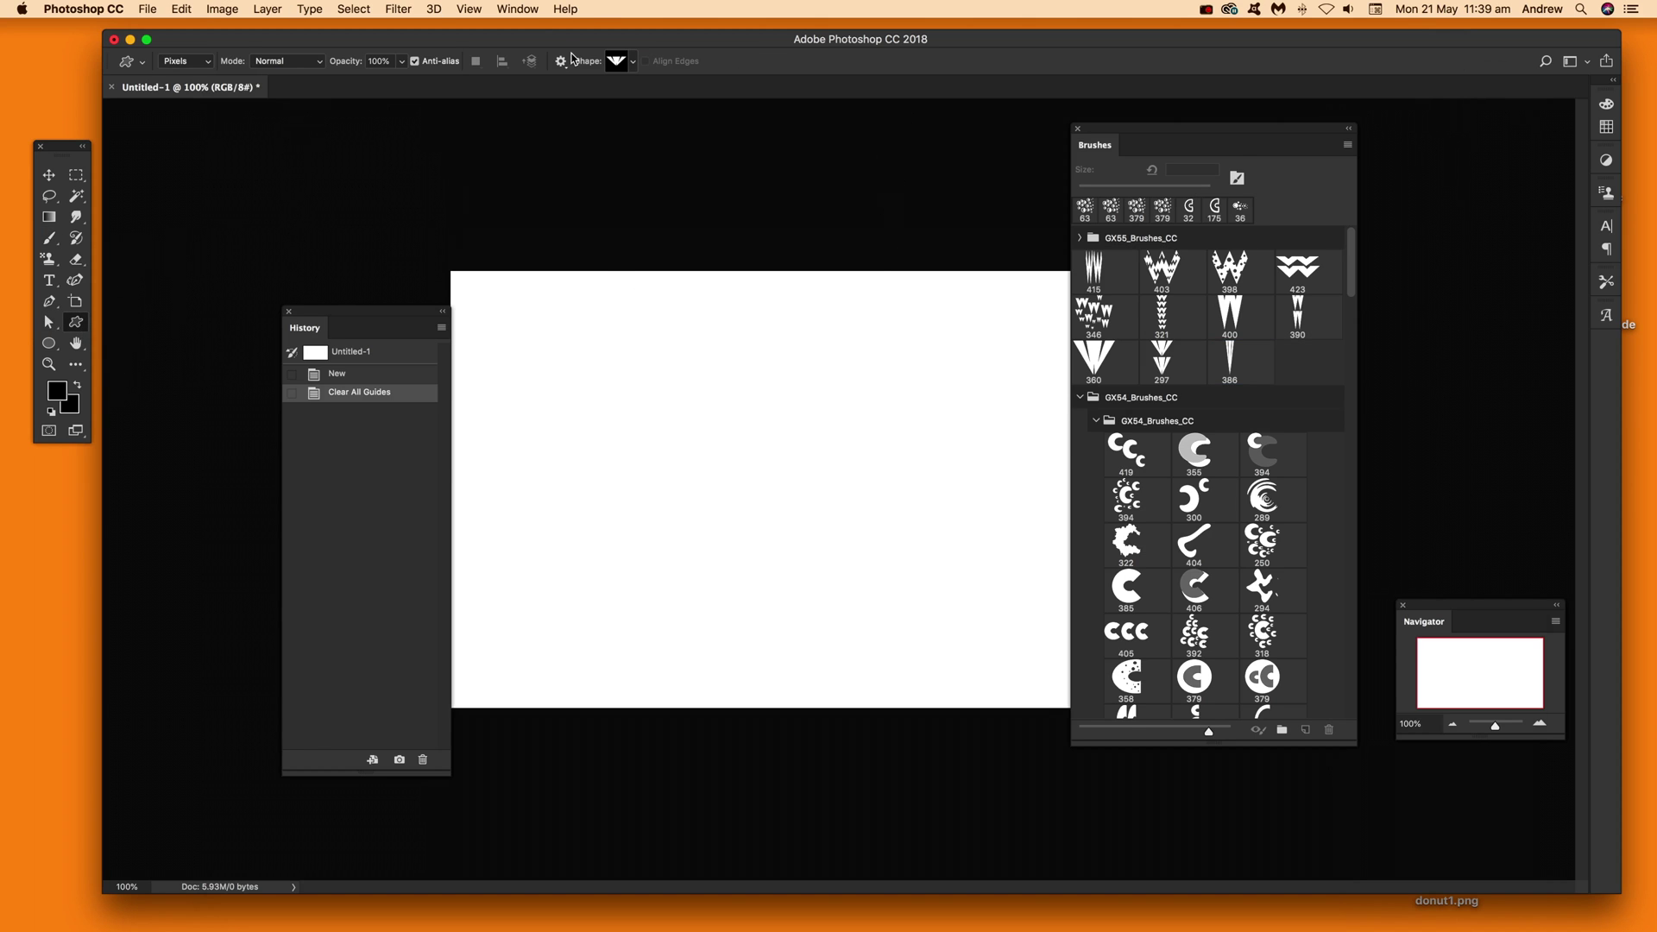
pyautogui.click(633, 61)
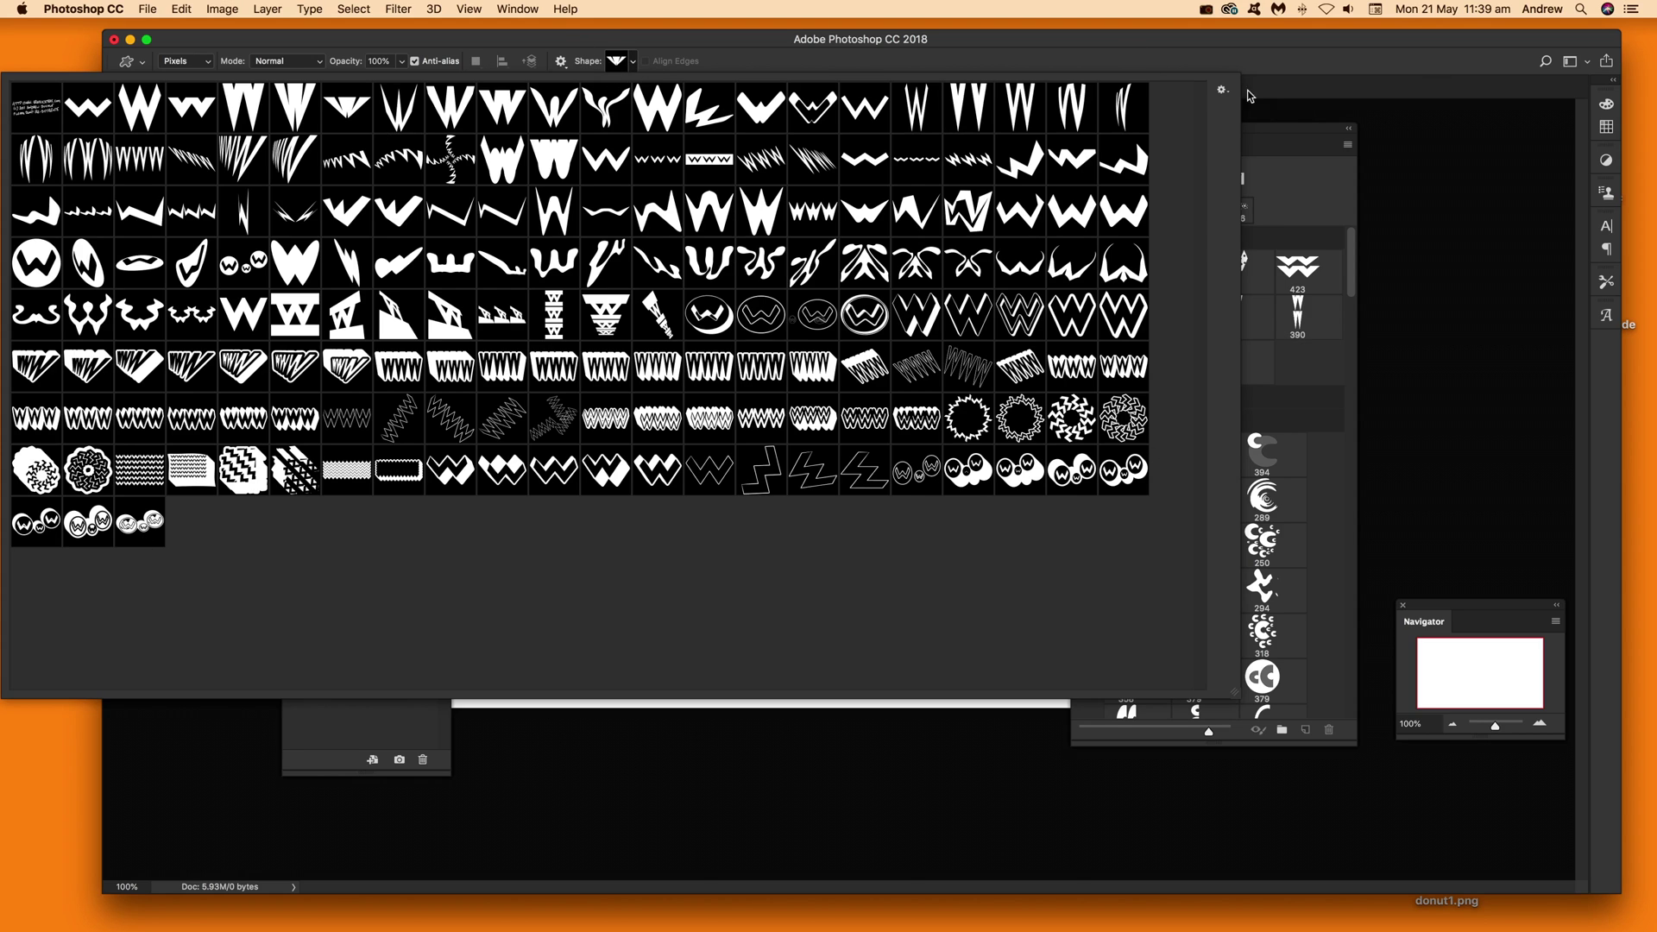
pyautogui.click(1224, 91)
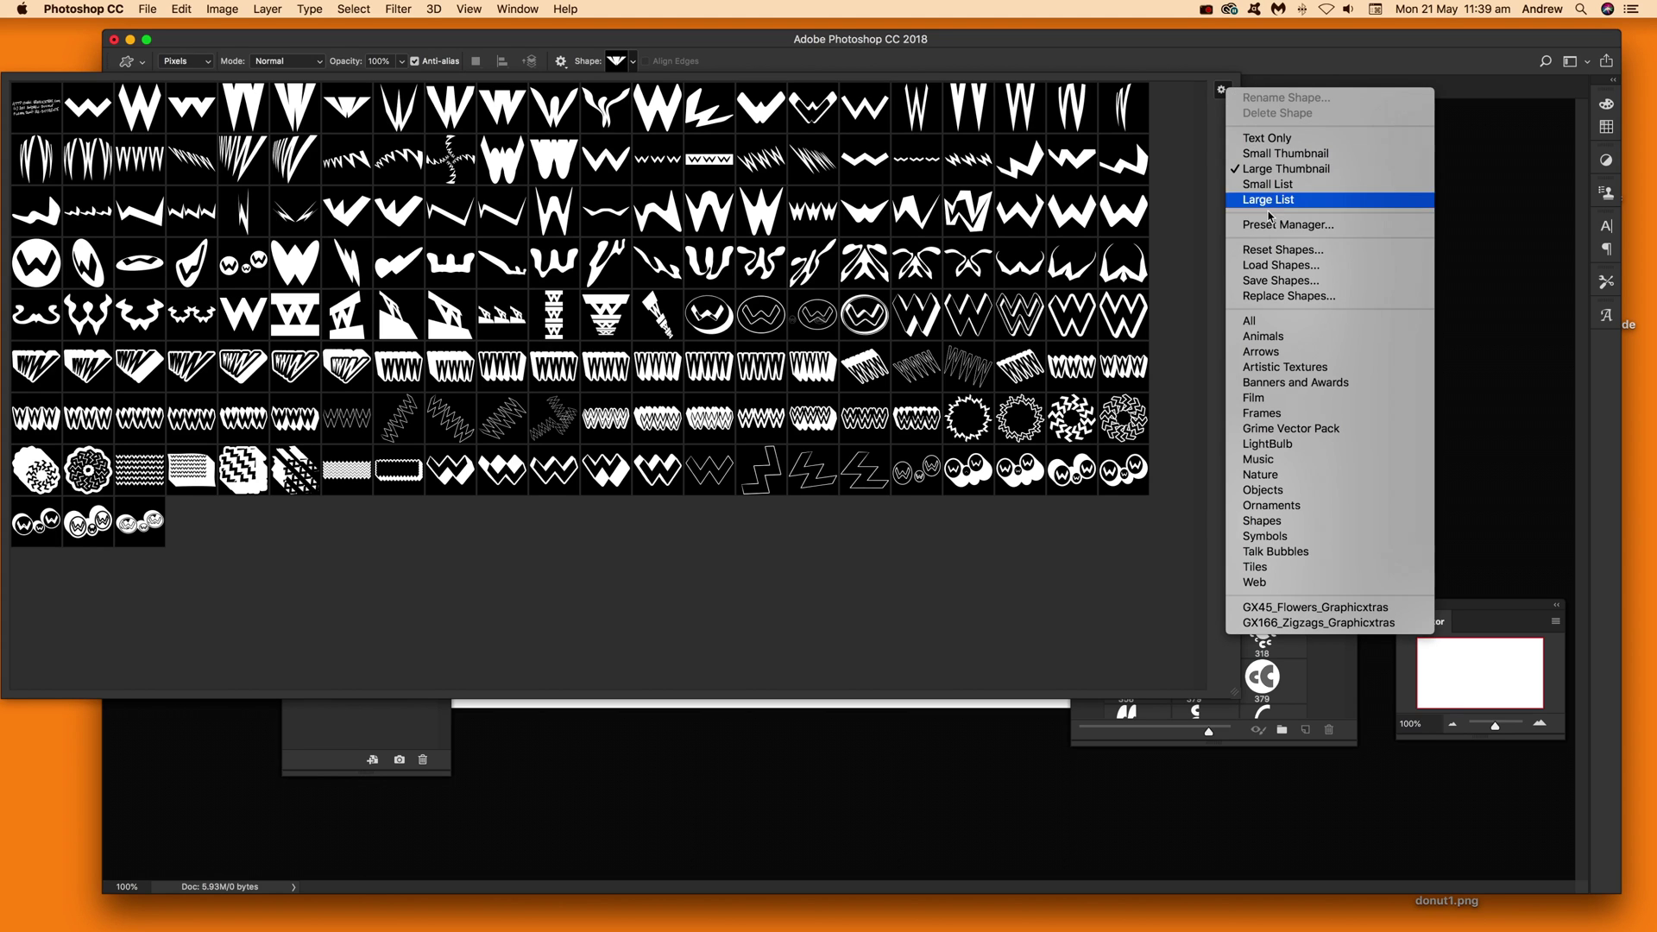
pyautogui.click(1272, 266)
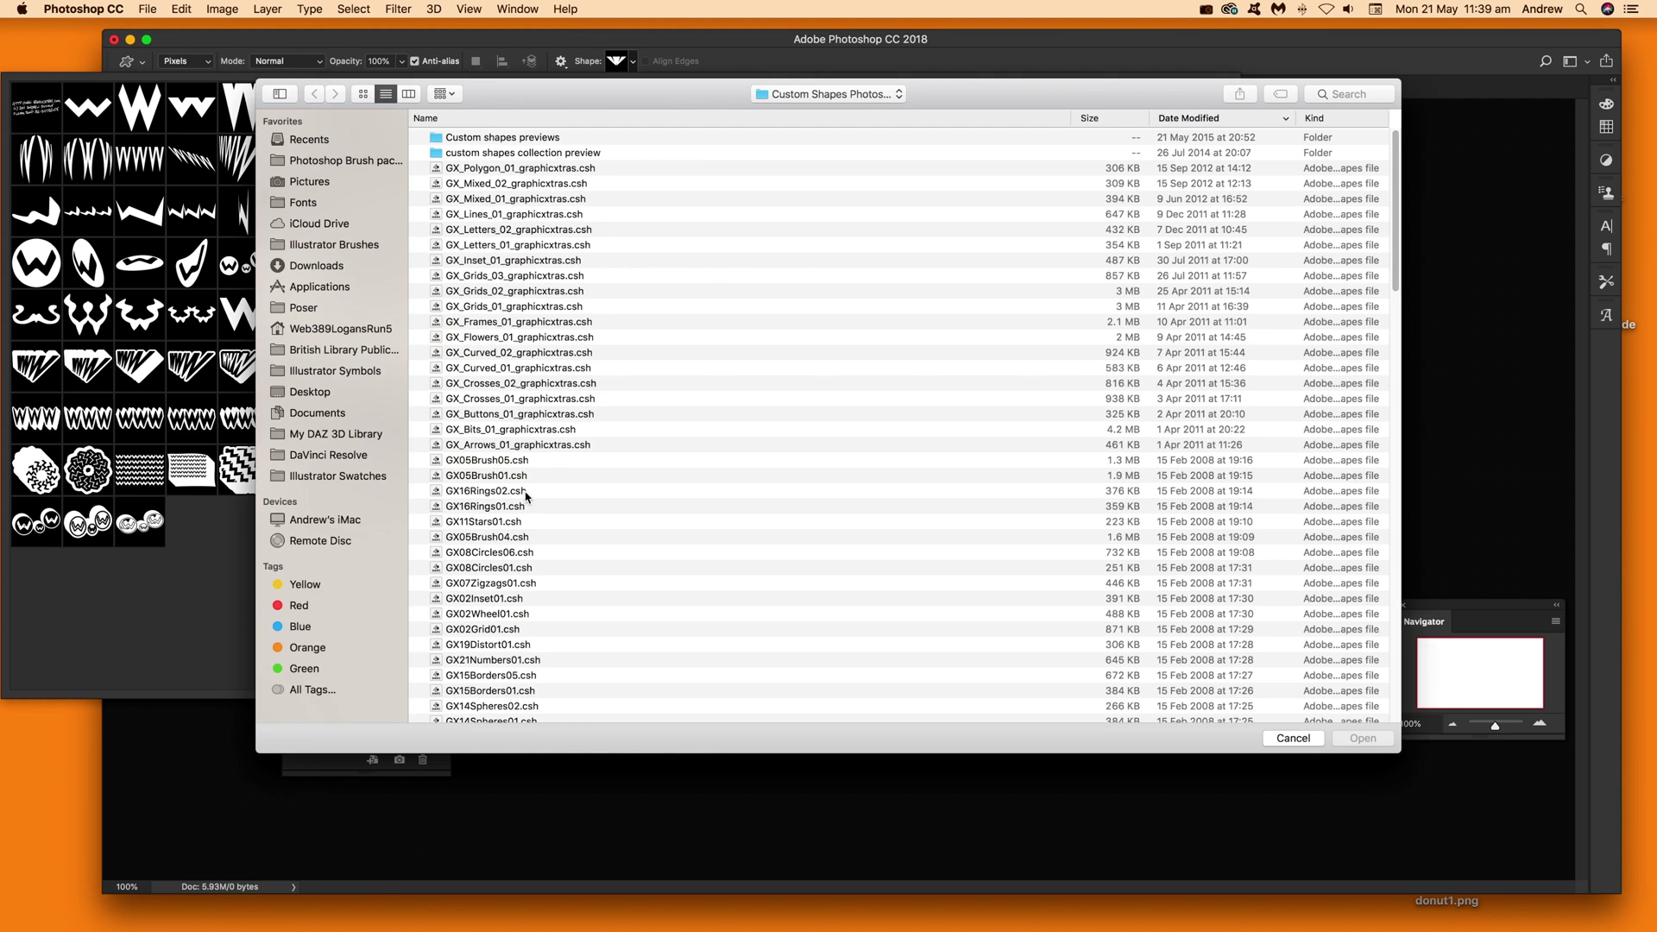
pyautogui.click(480, 509)
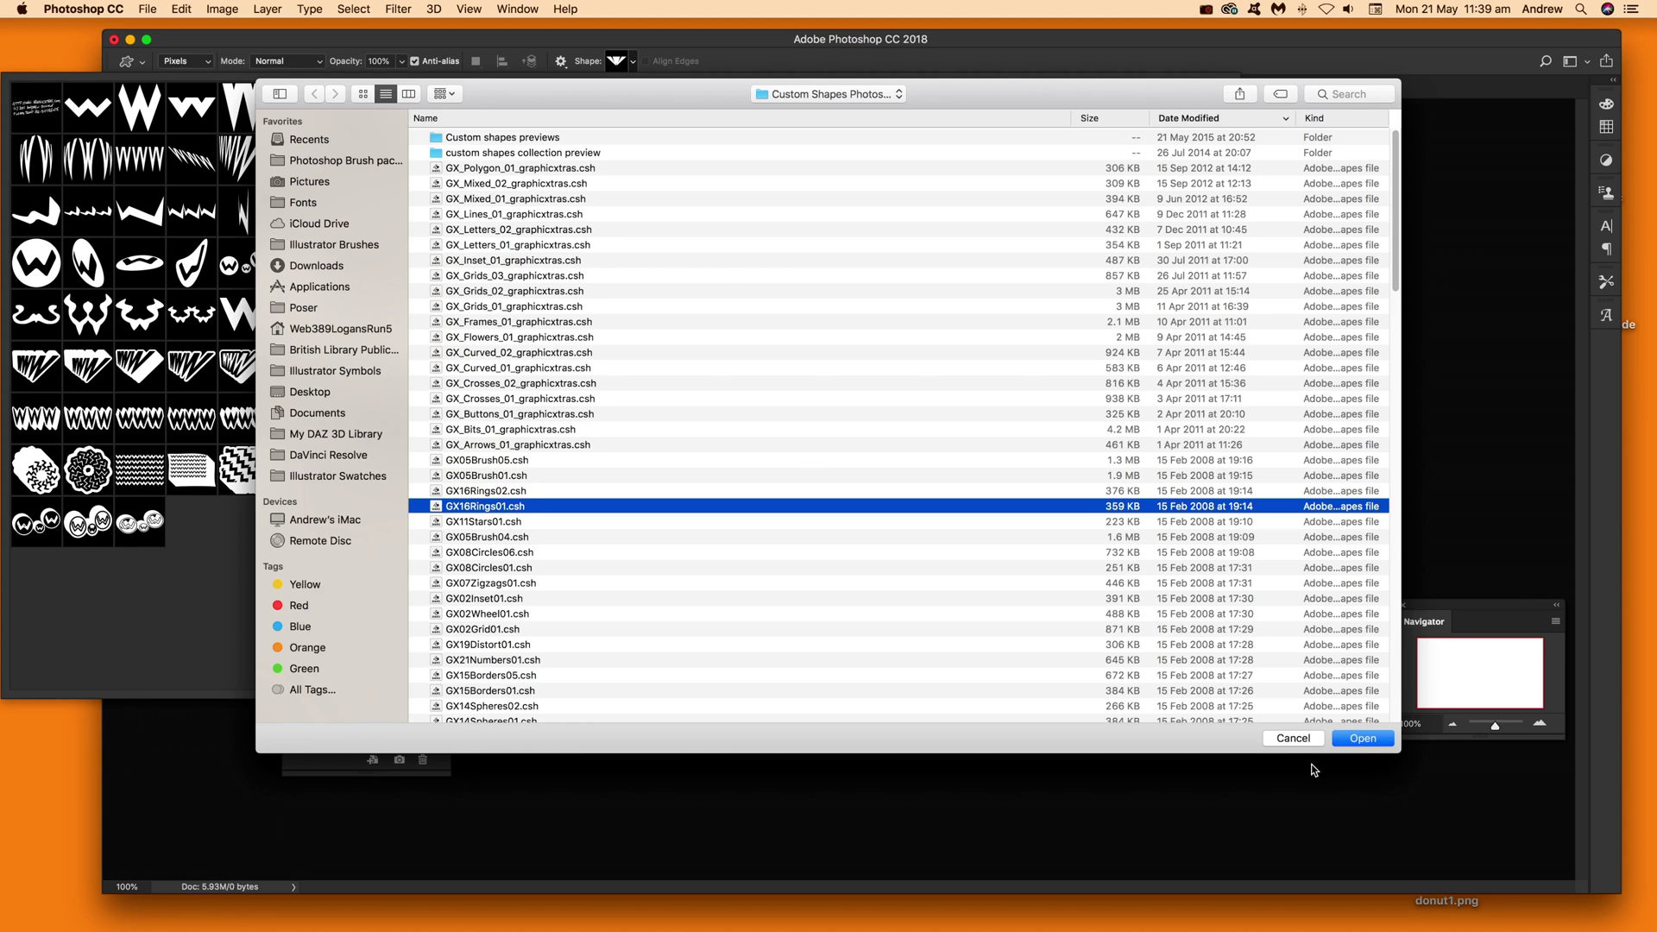
pyautogui.click(1369, 738)
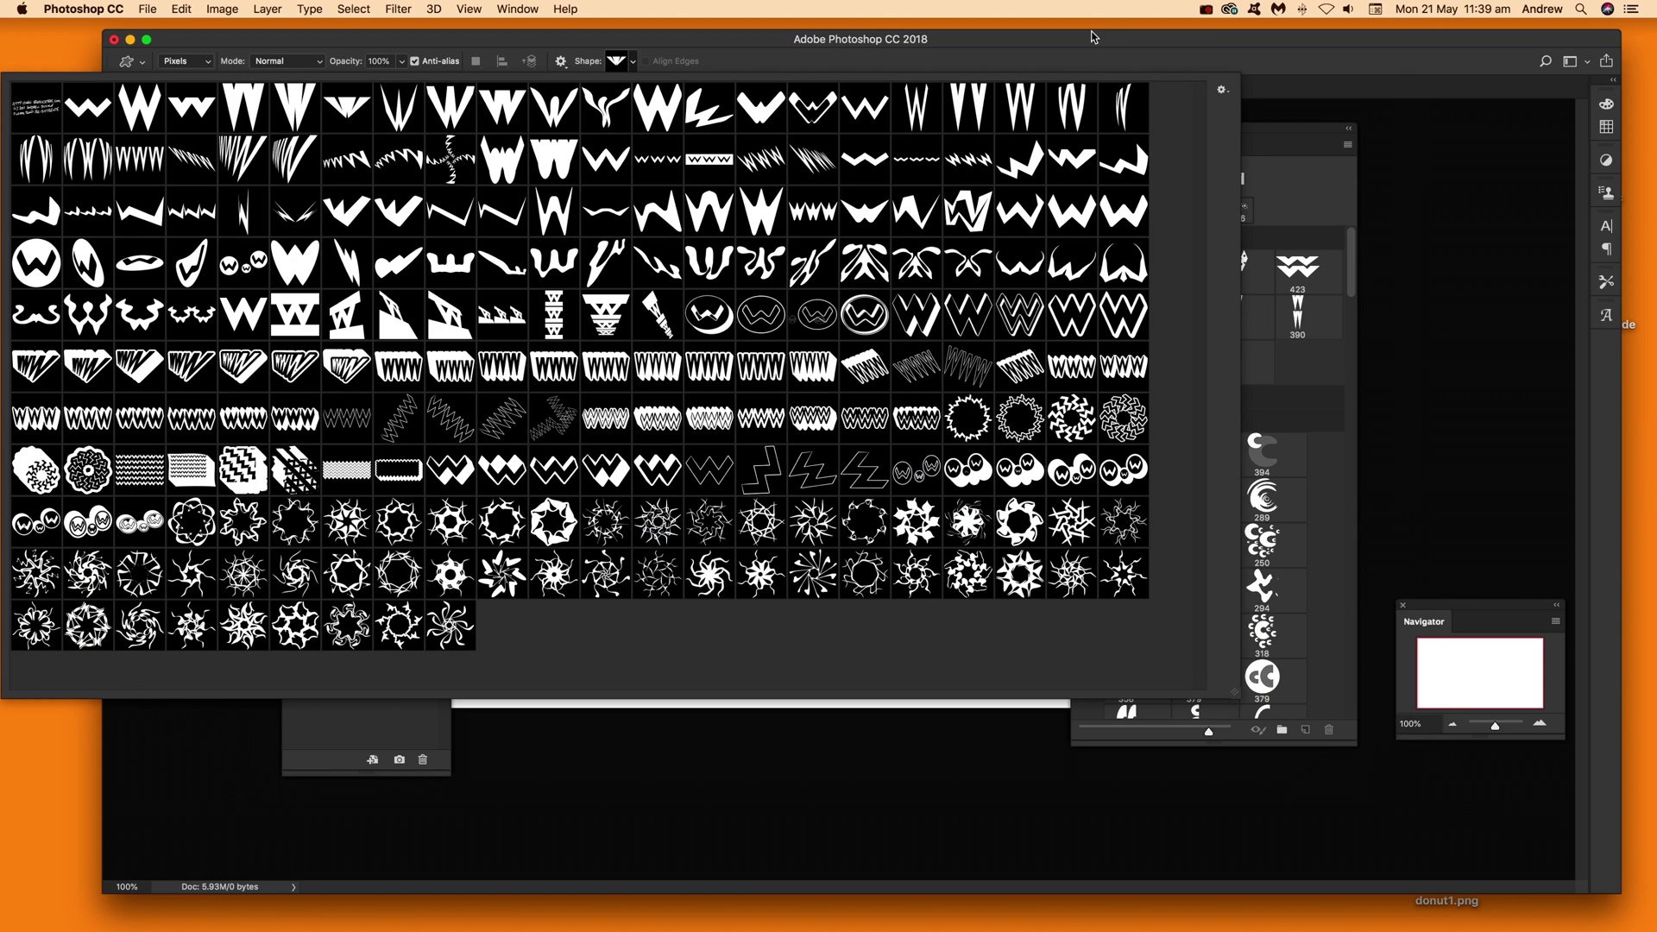
pyautogui.click(1223, 91)
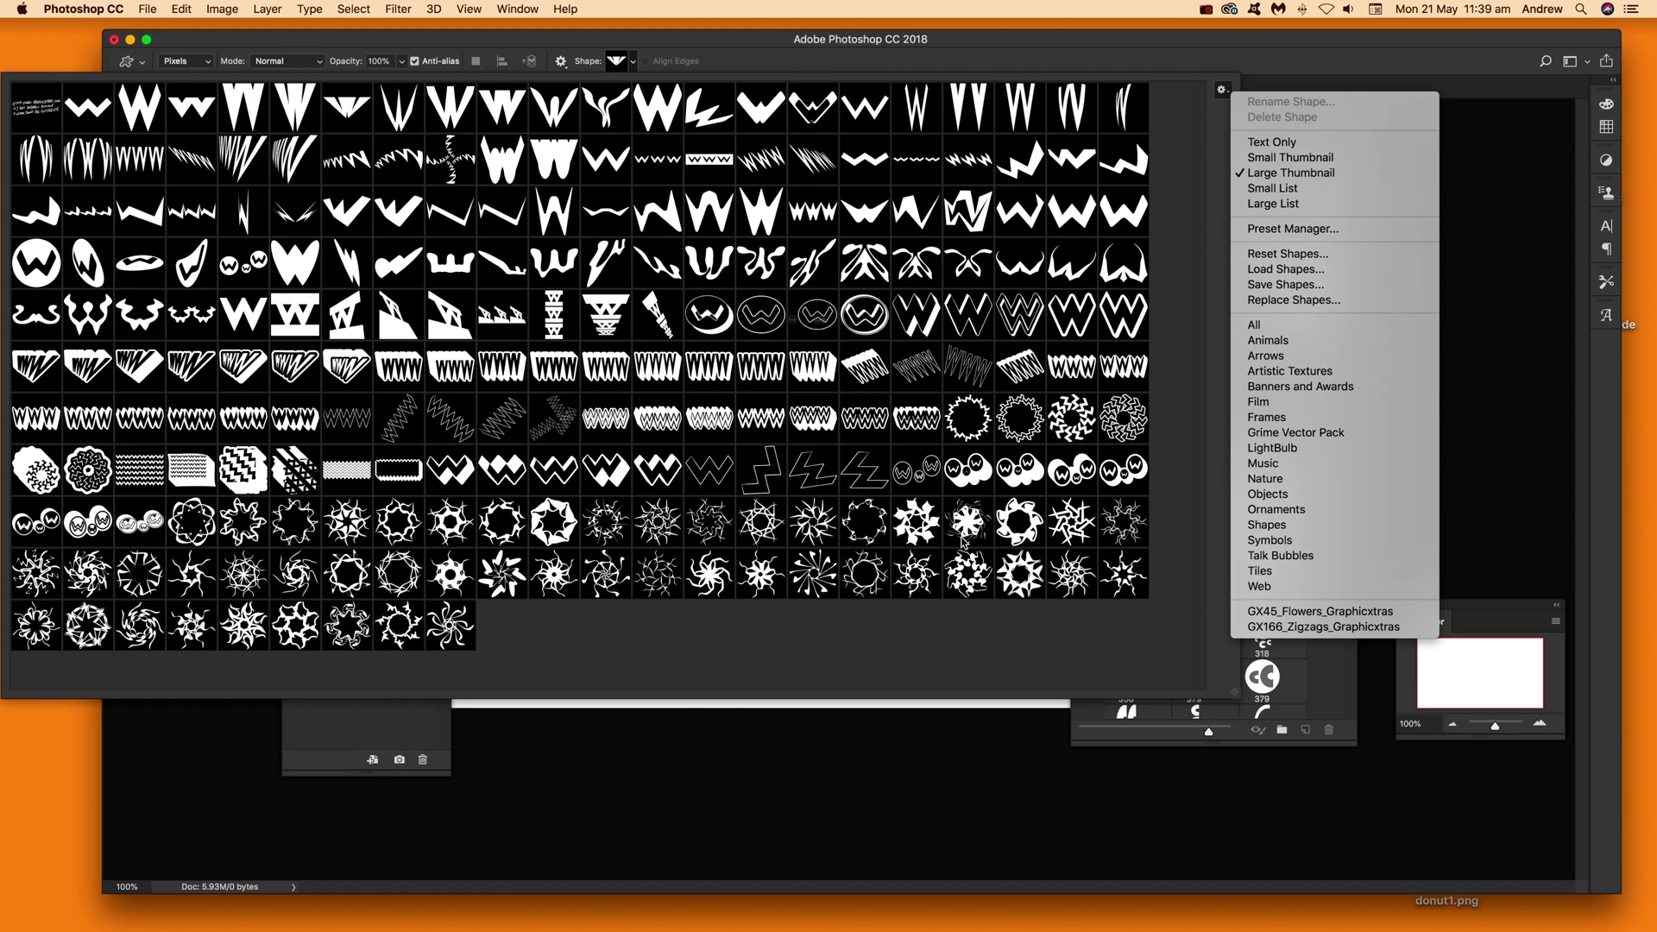
pyautogui.click(1283, 68)
pyautogui.click(1278, 69)
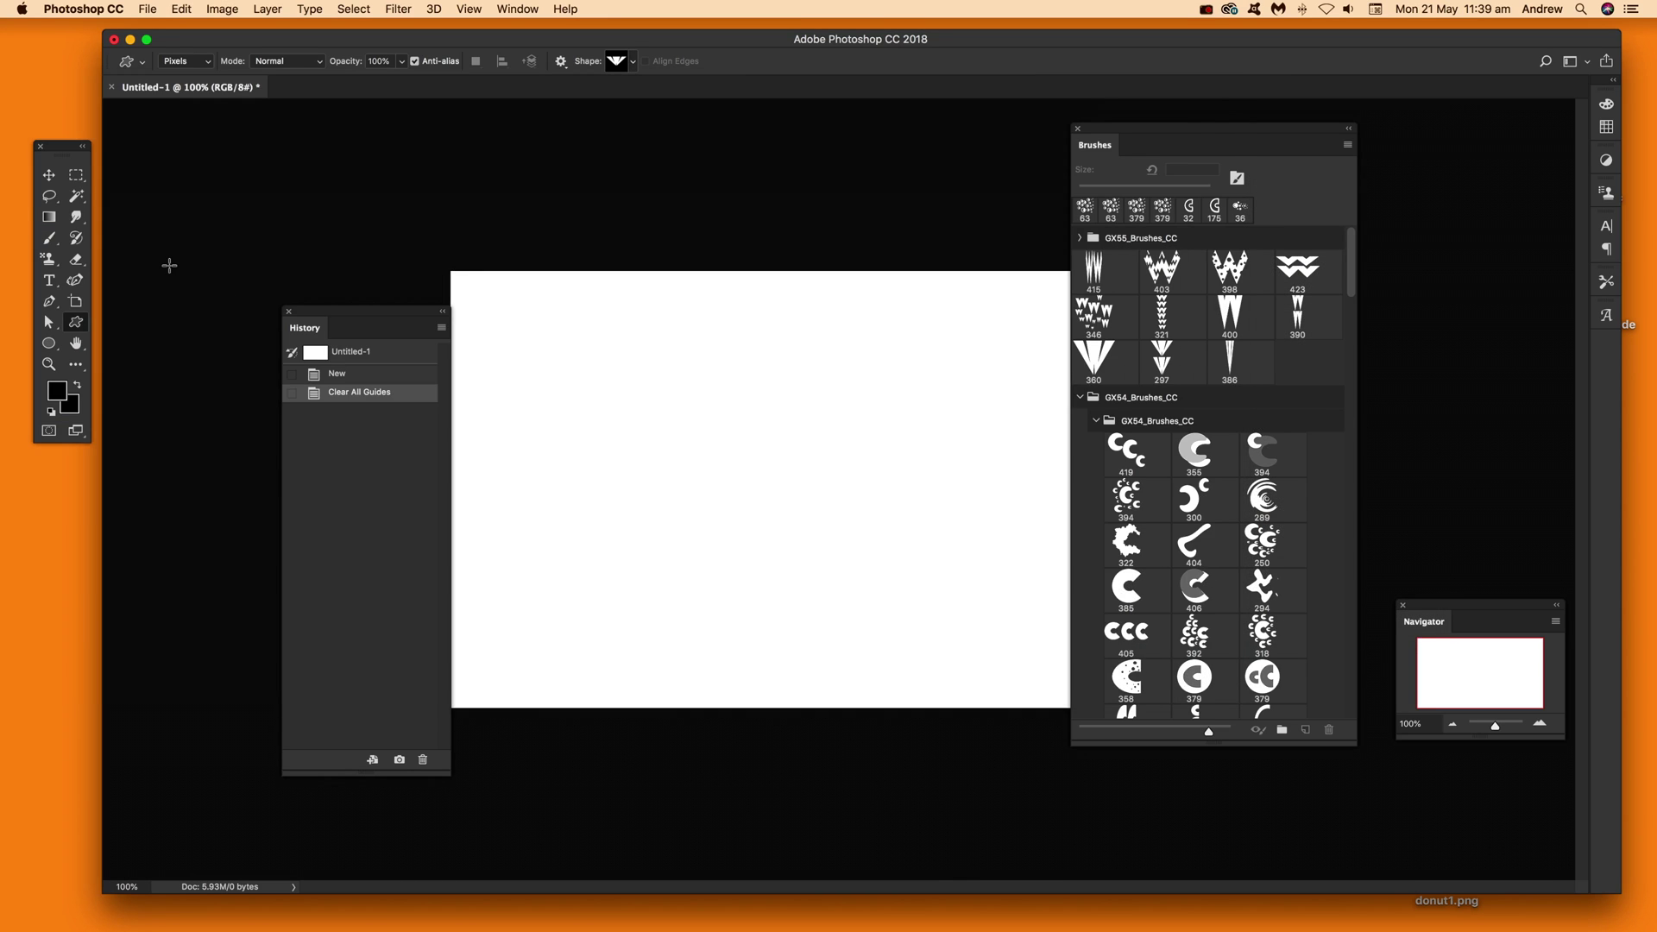
# Step: Load the GX05_RedLines1_049.grd gradient set into the Gradient tool's presets
pyautogui.click(61, 217)
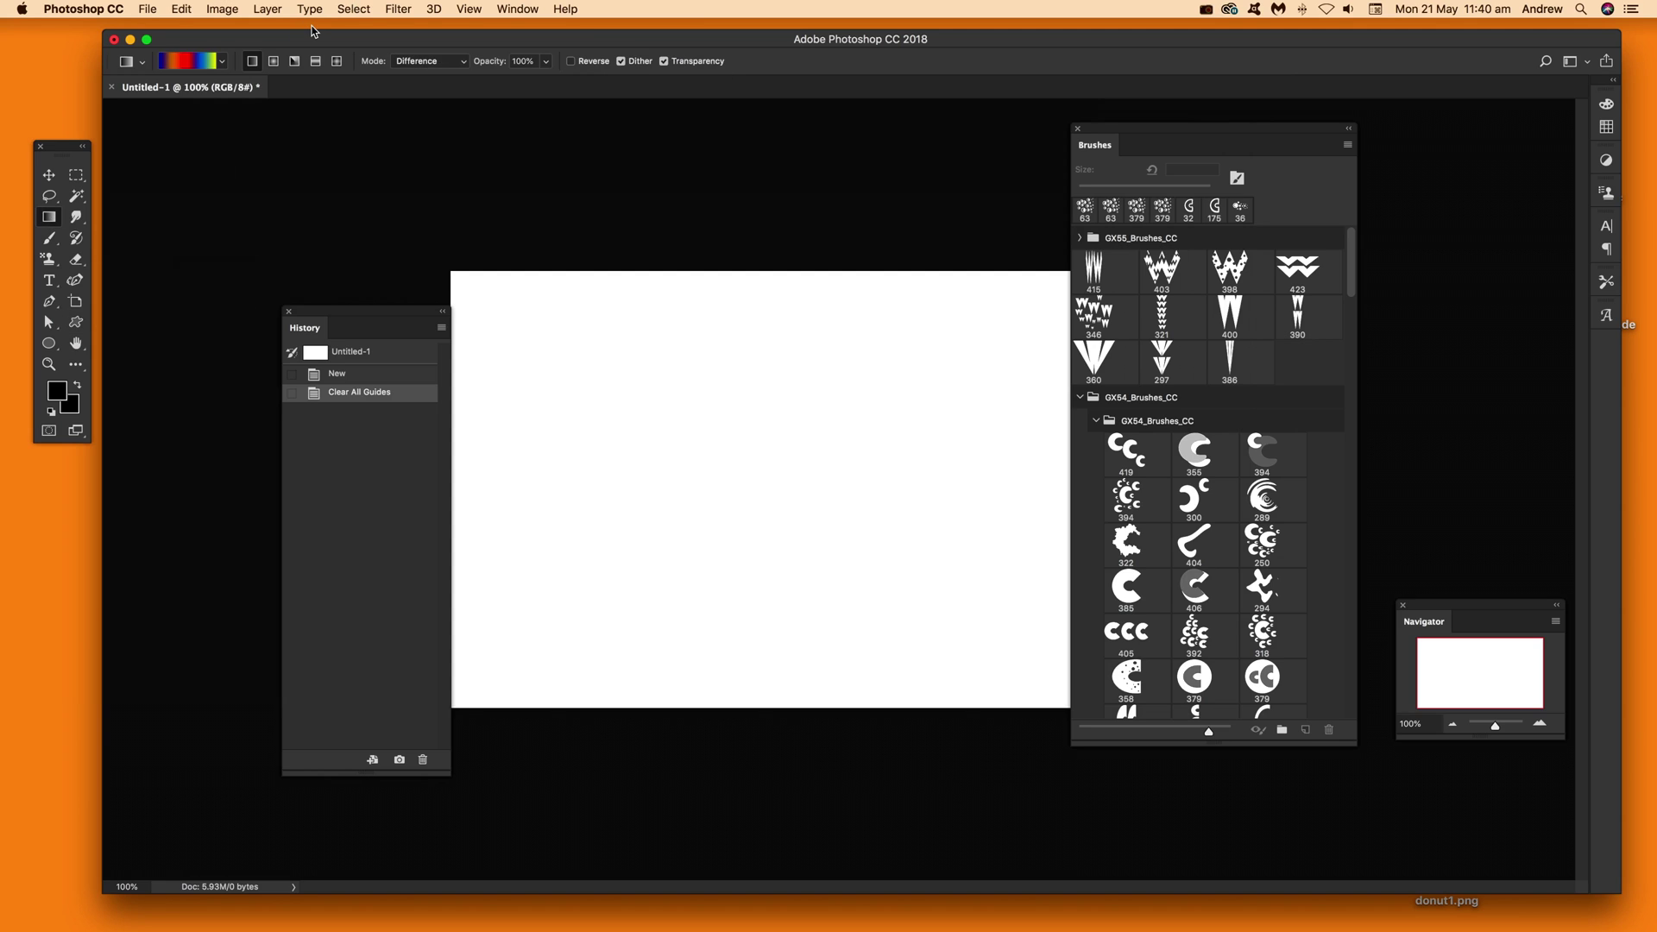
pyautogui.click(223, 62)
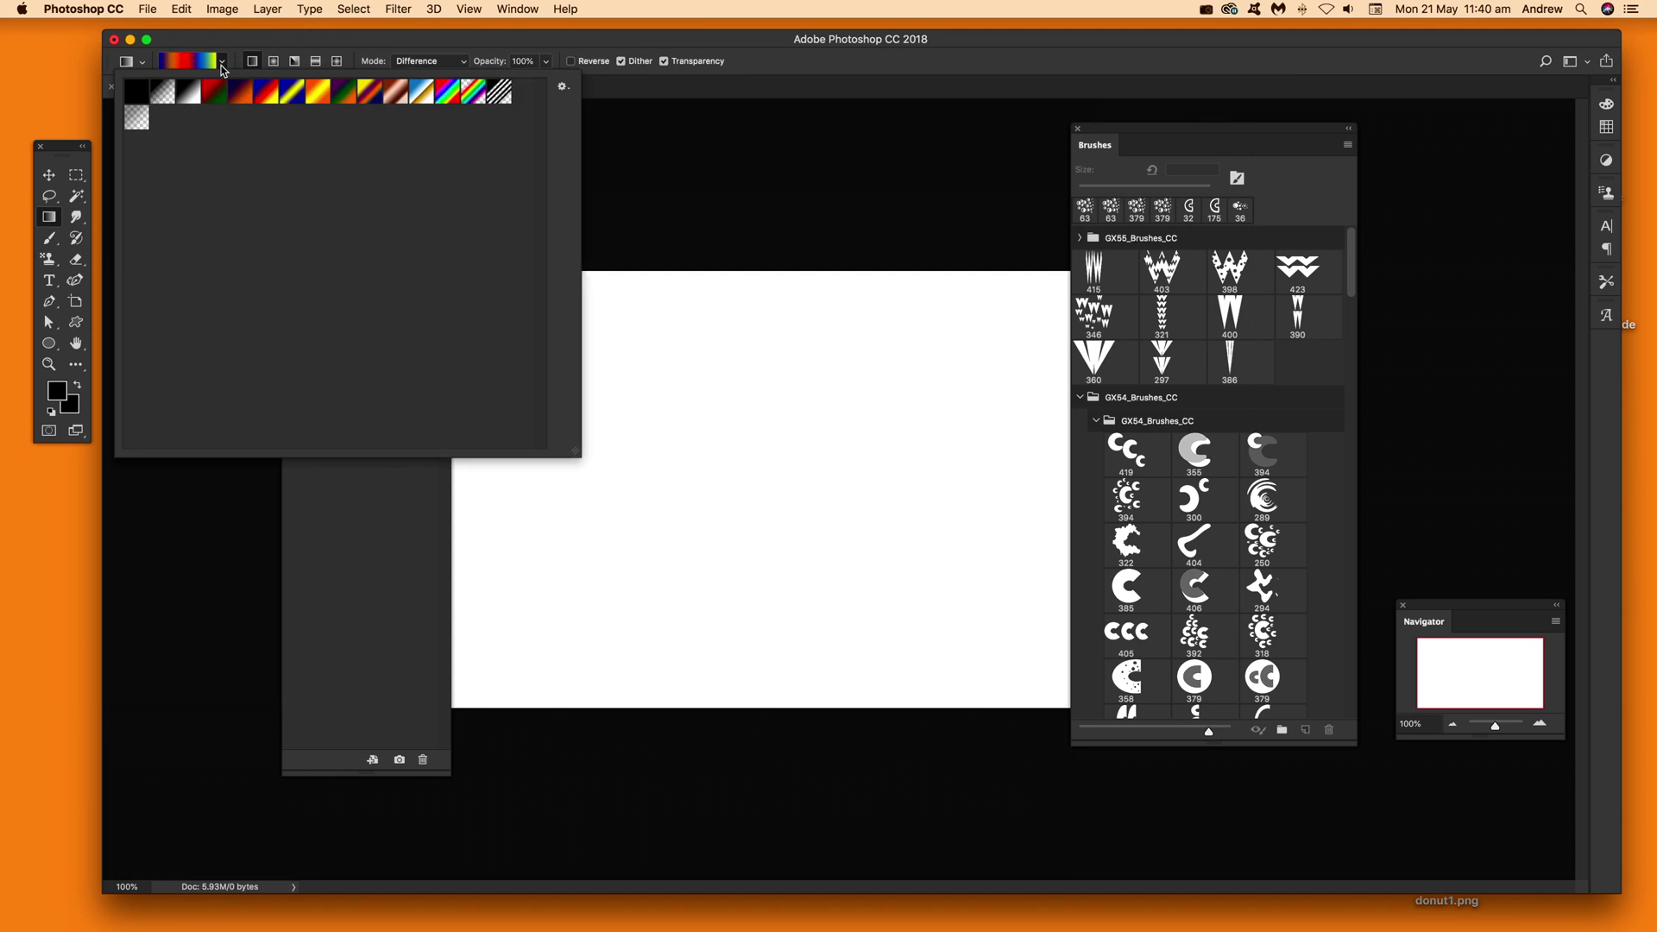
pyautogui.click(564, 88)
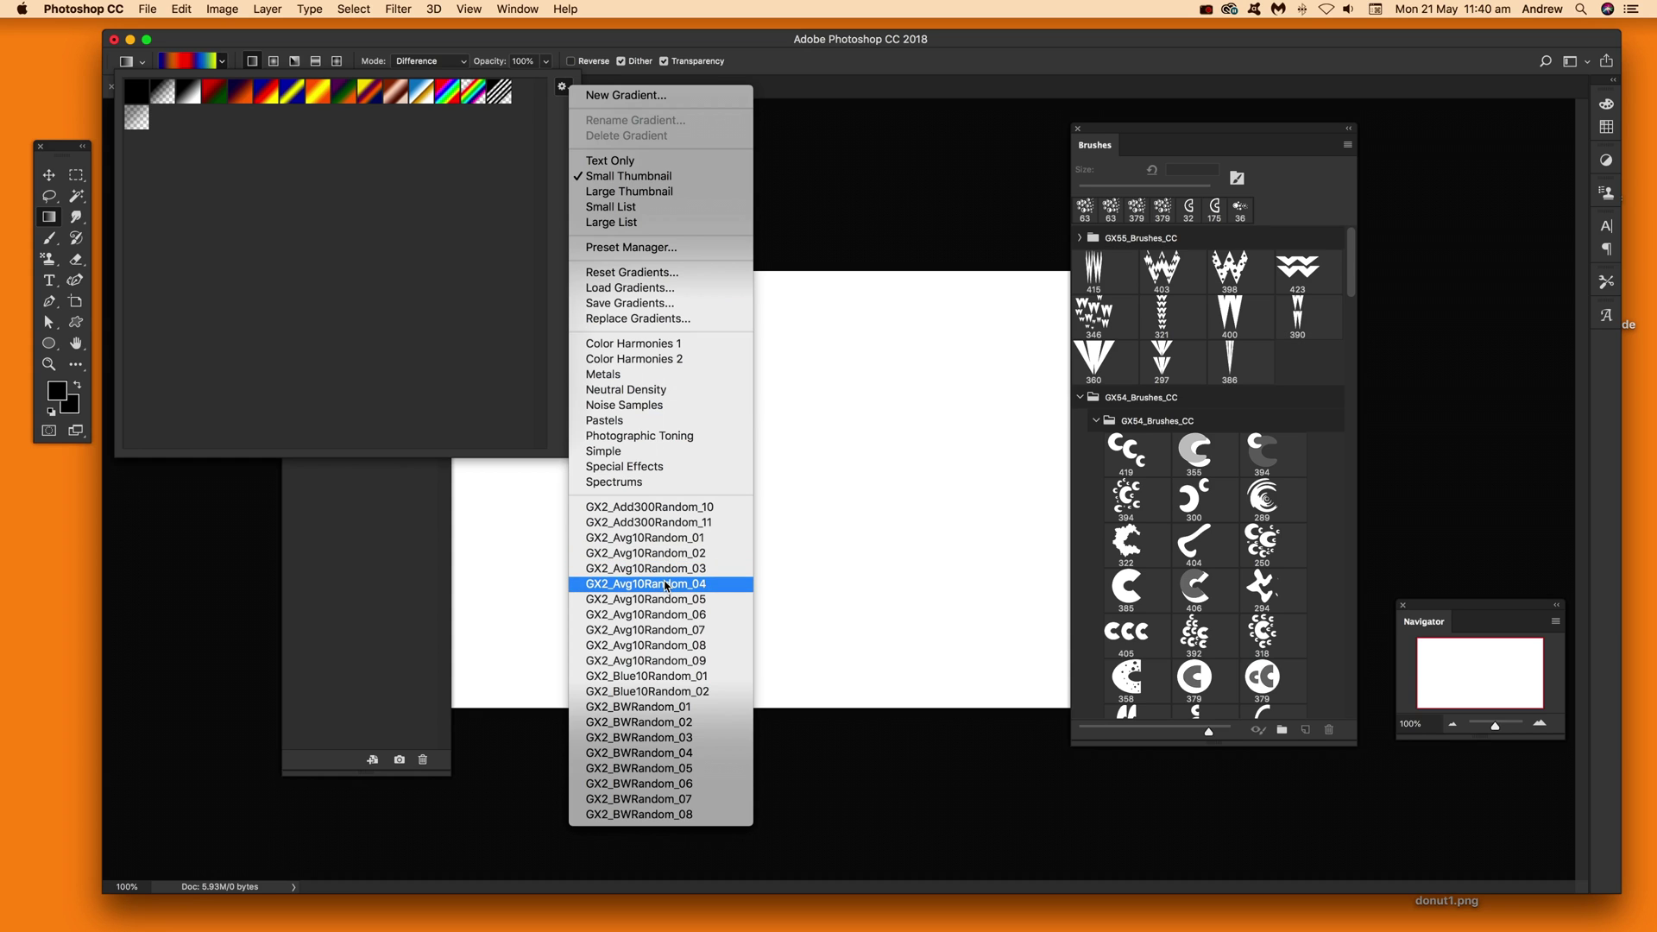
pyautogui.click(685, 290)
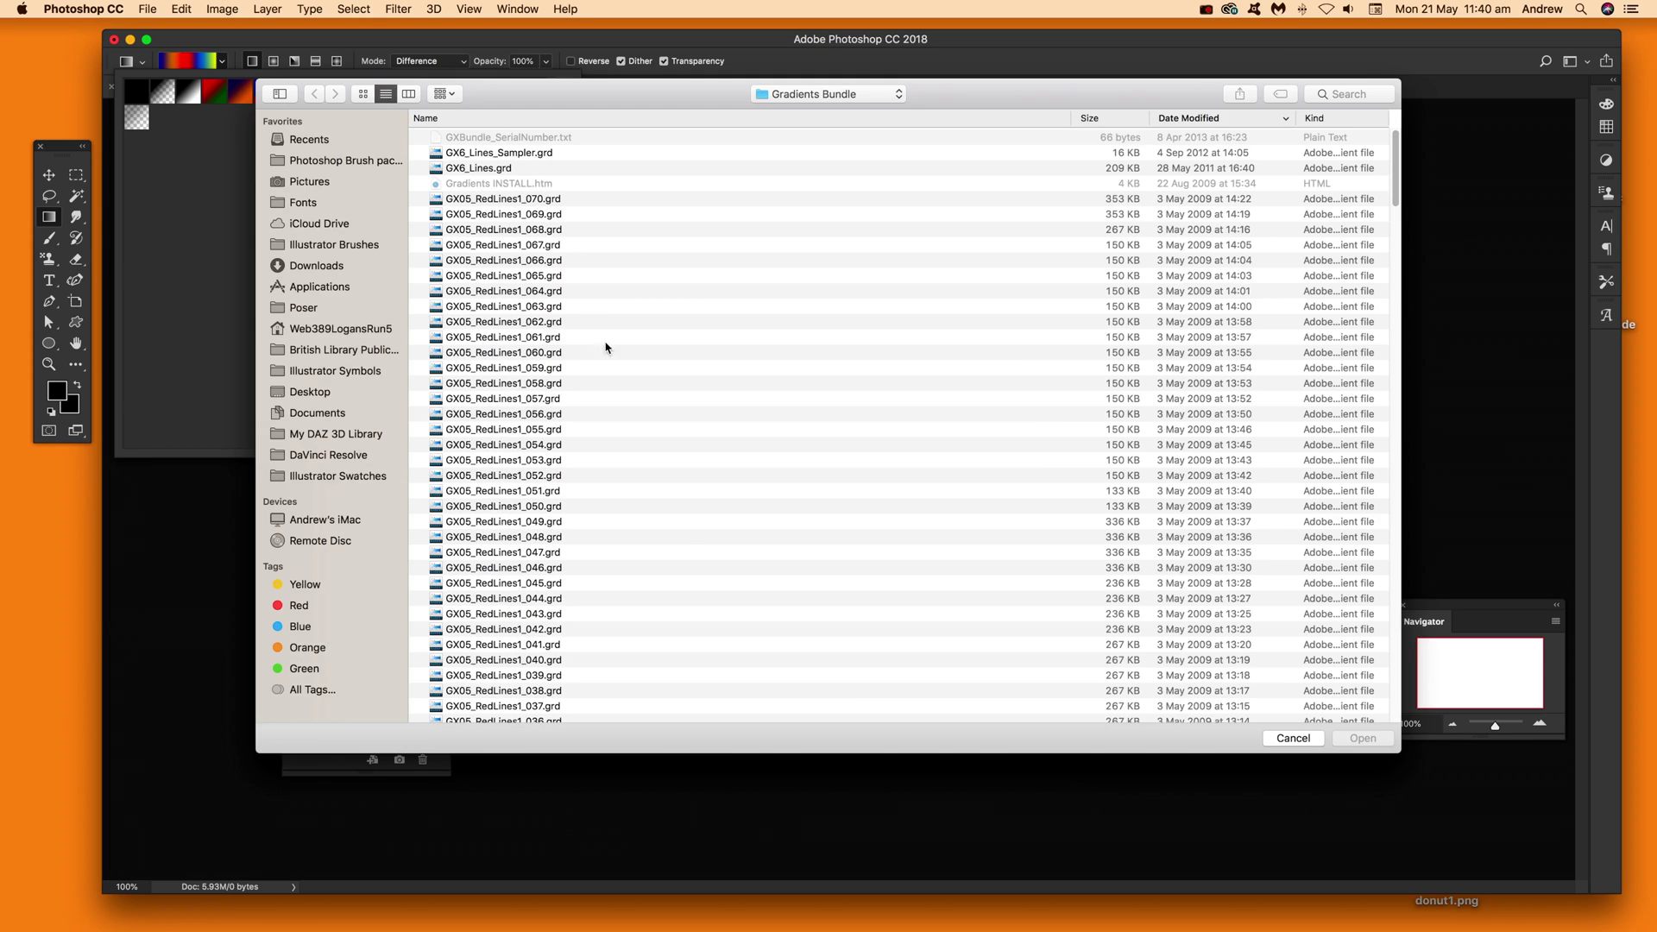
pyautogui.click(504, 523)
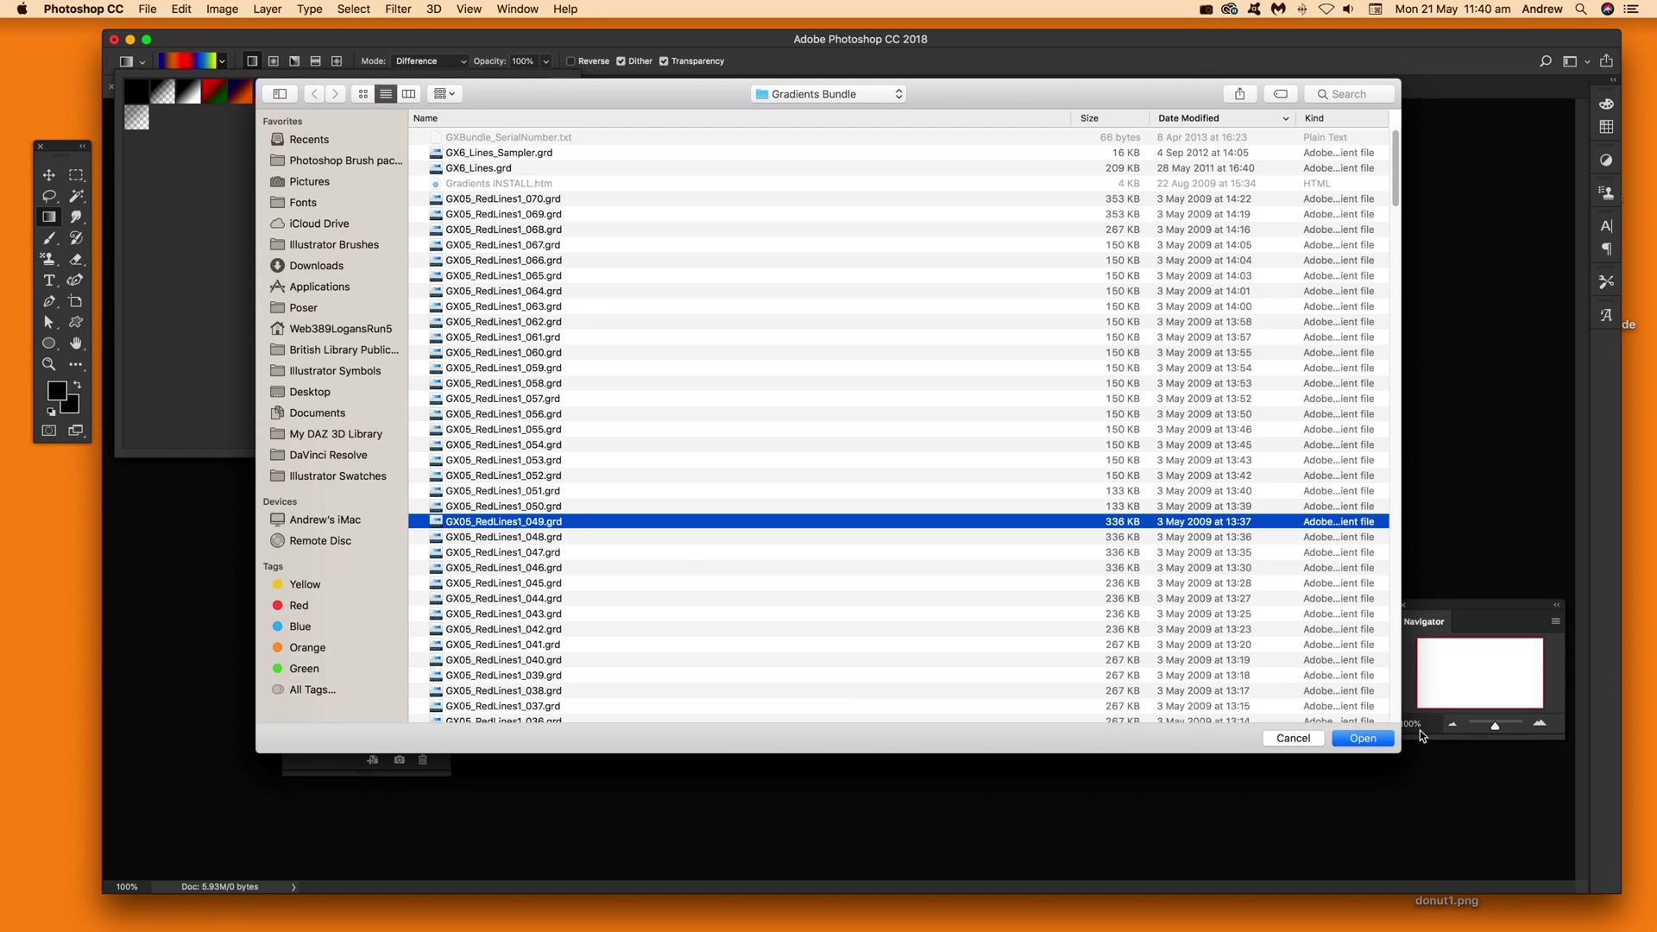
pyautogui.click(1366, 739)
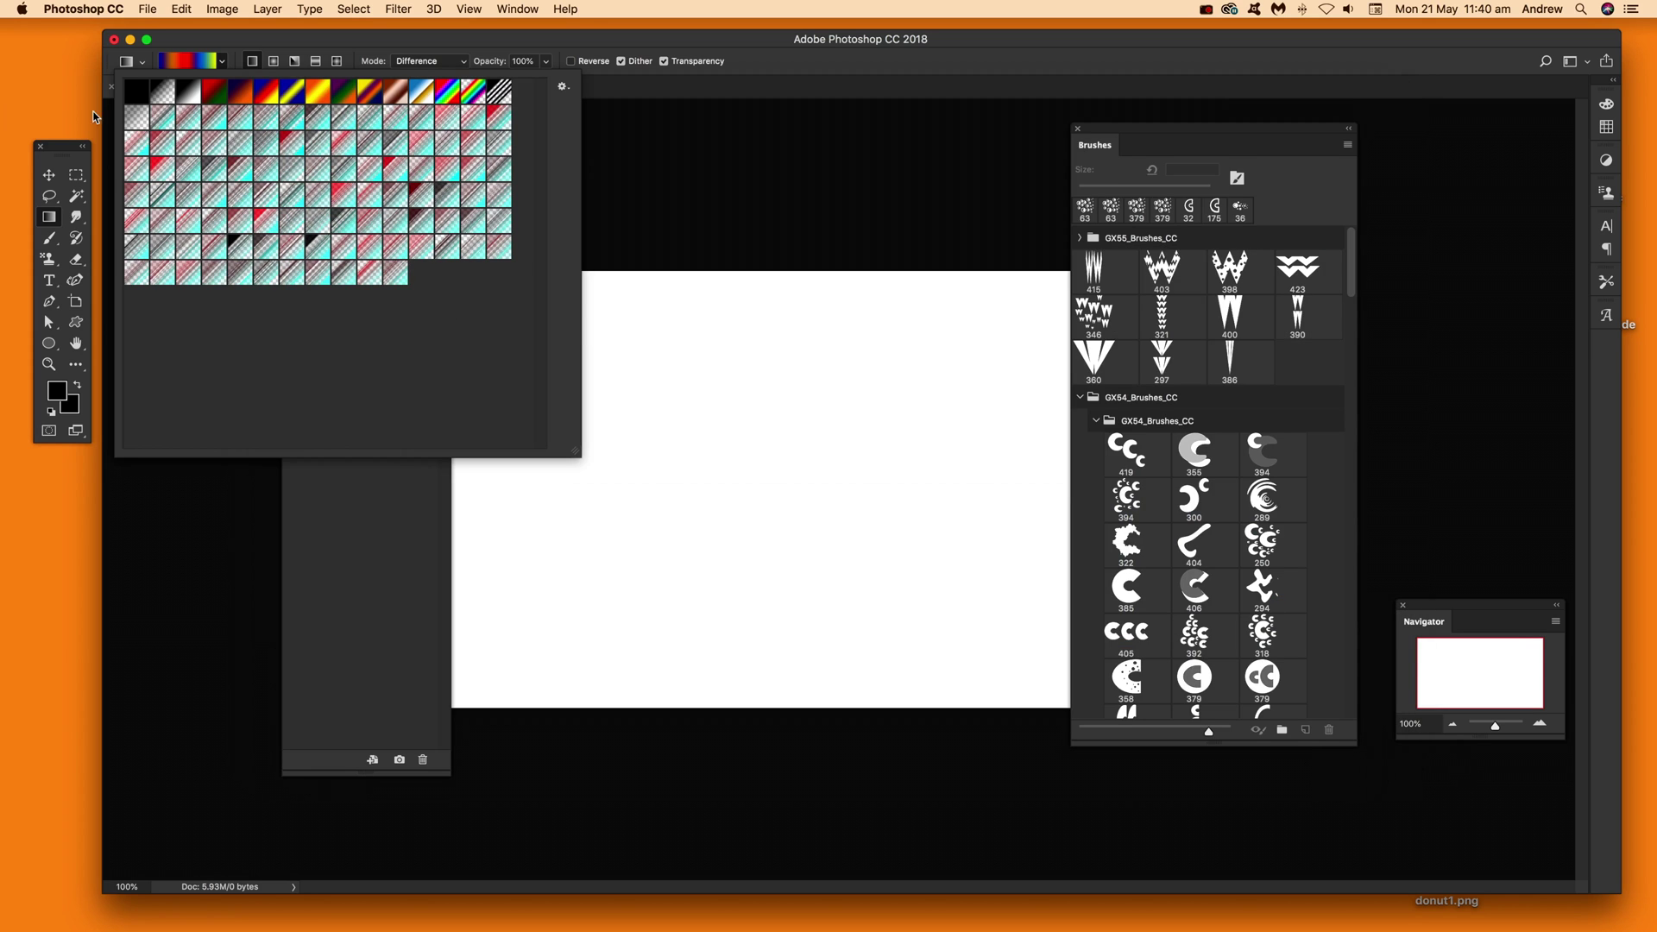
# Step: Draw two crossing red-line gradients over the canvas for a cyan-and-red crisscross
pyautogui.click(240, 169)
pyautogui.moveTo(707, 330); pyautogui.dragTo(915, 527)
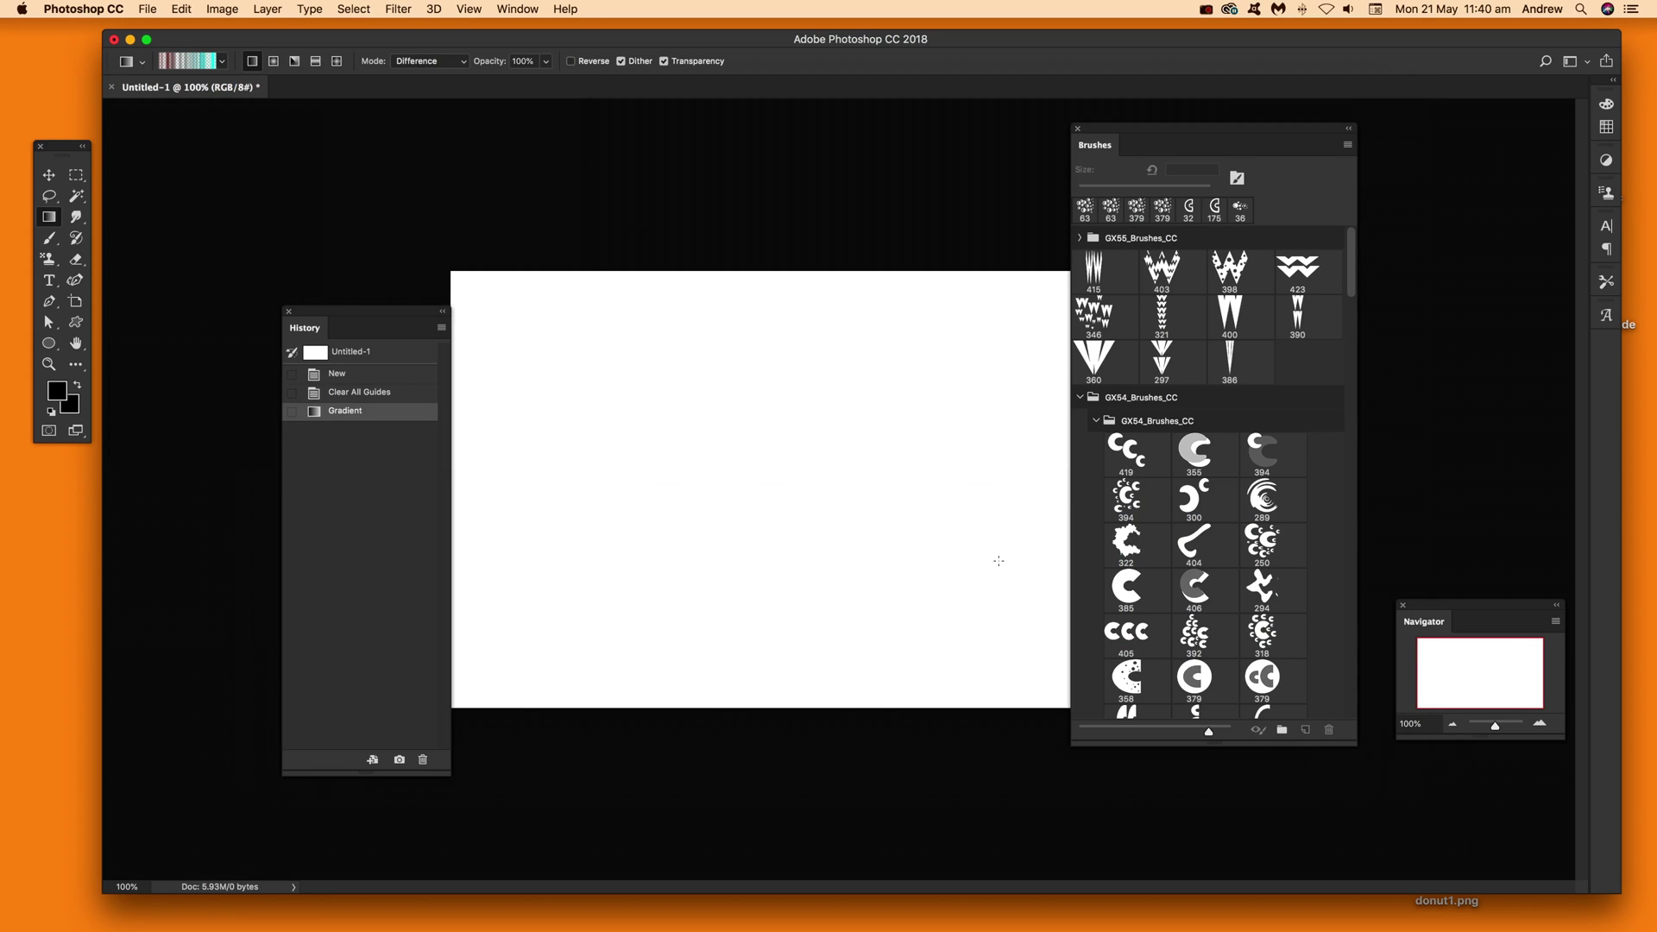
pyautogui.moveTo(857, 339); pyautogui.dragTo(656, 453)
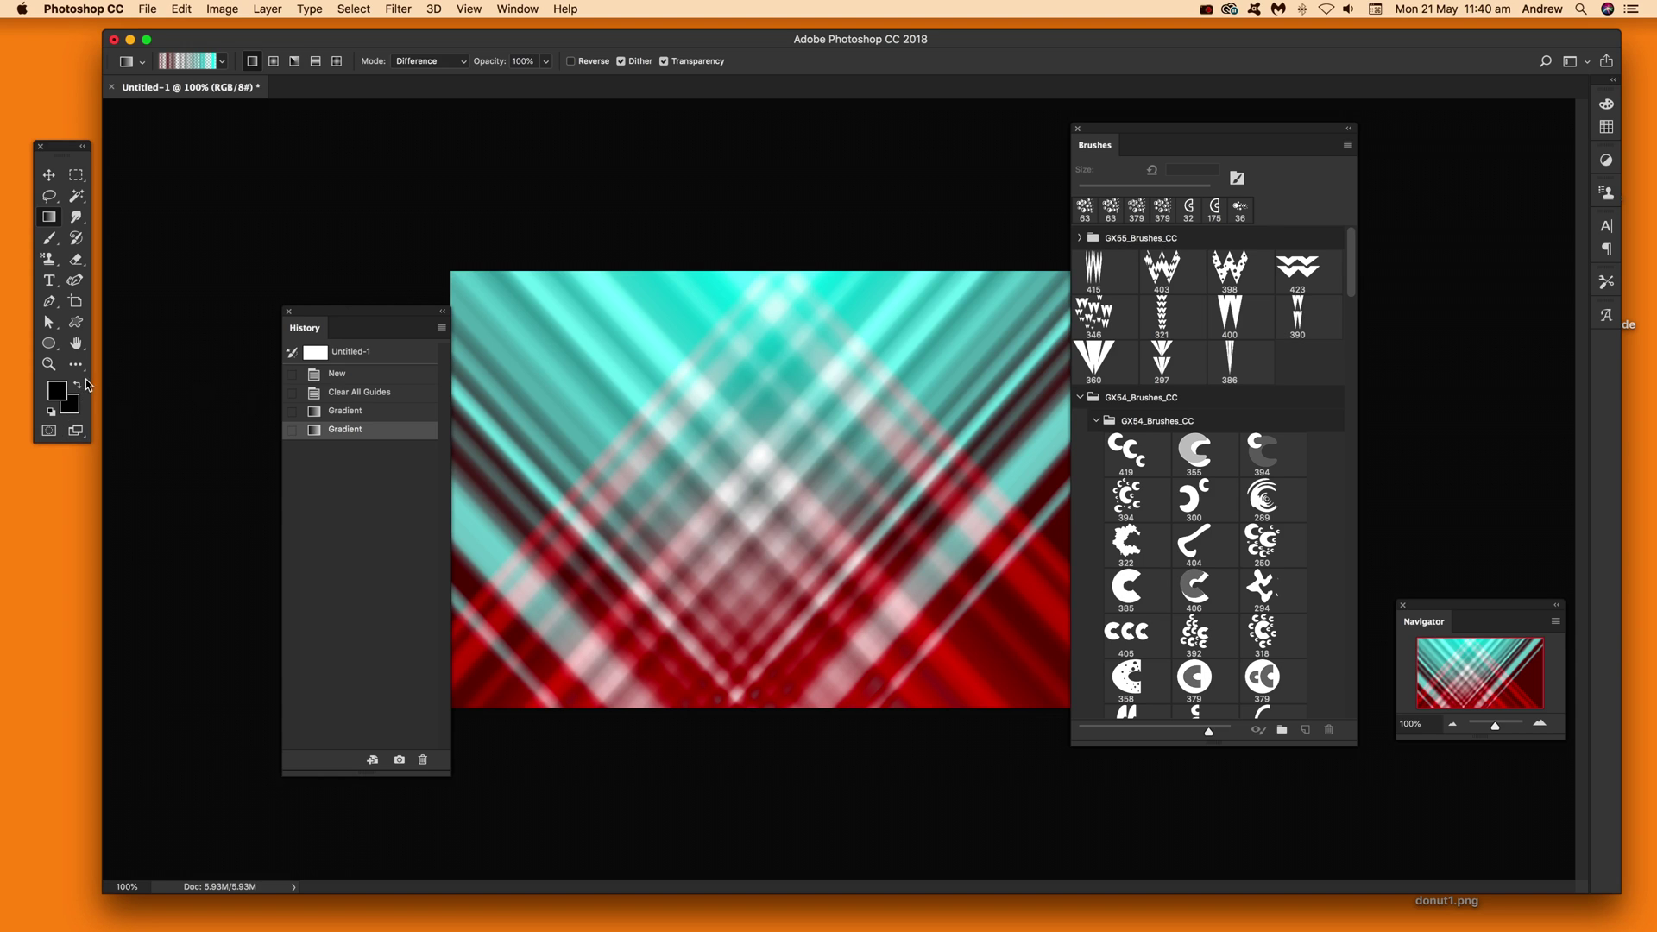
pyautogui.click(50, 261)
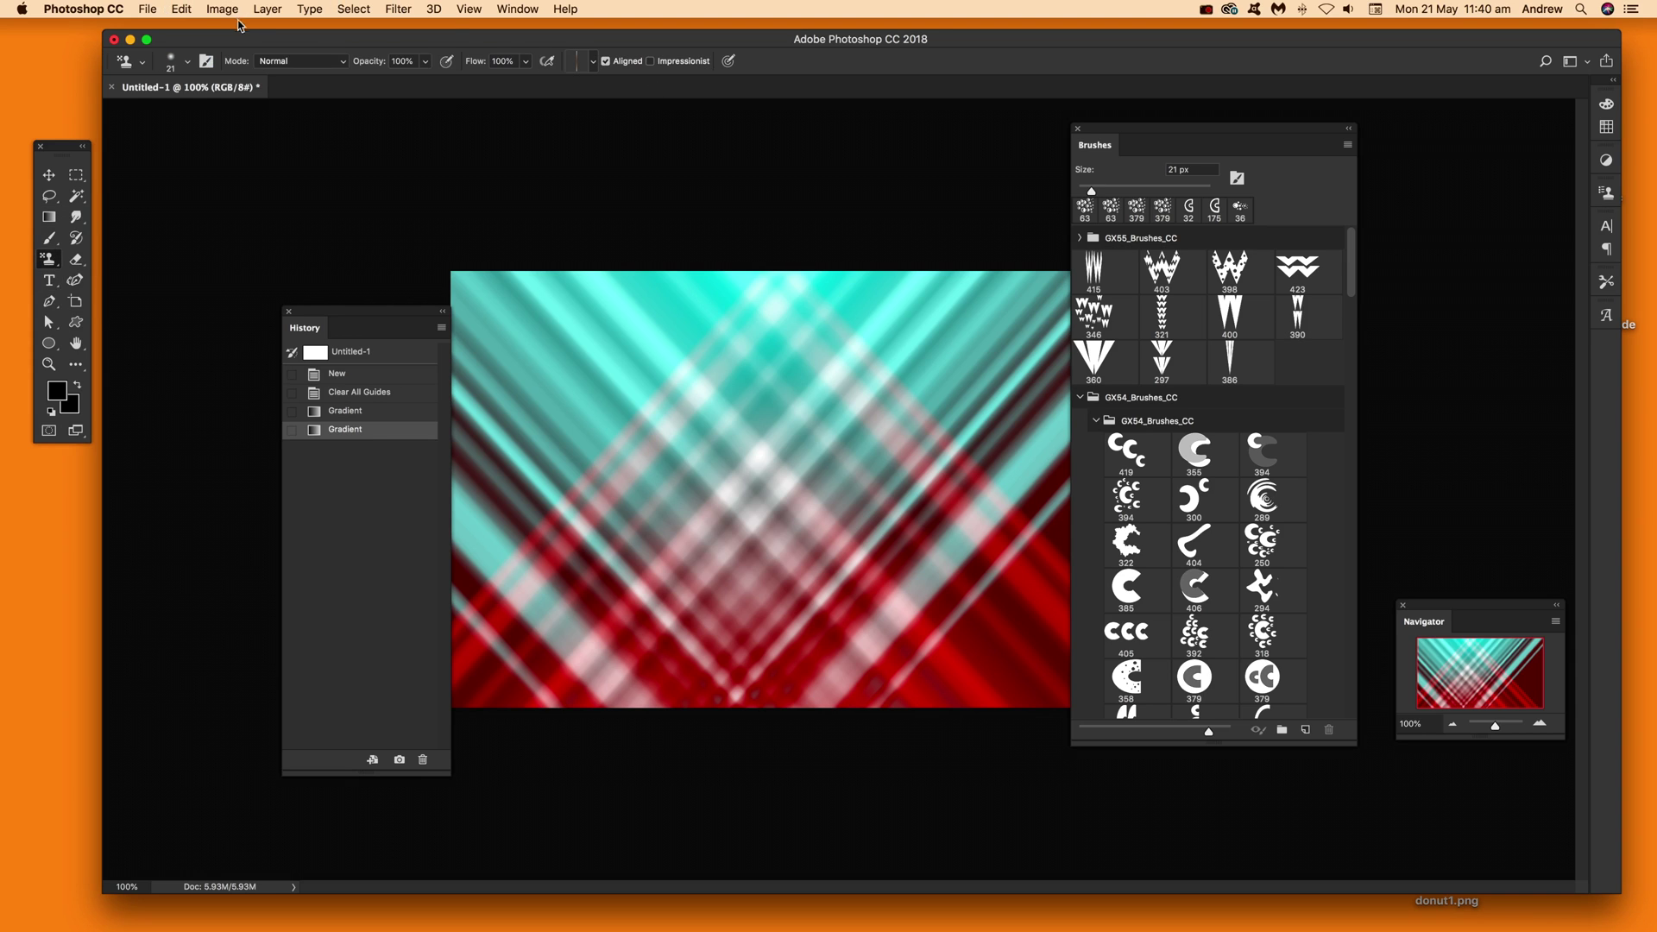
# Step: Add a new Pattern Fill 1 layer covering the canvas
pyautogui.click(267, 8)
pyautogui.moveTo(318, 216)
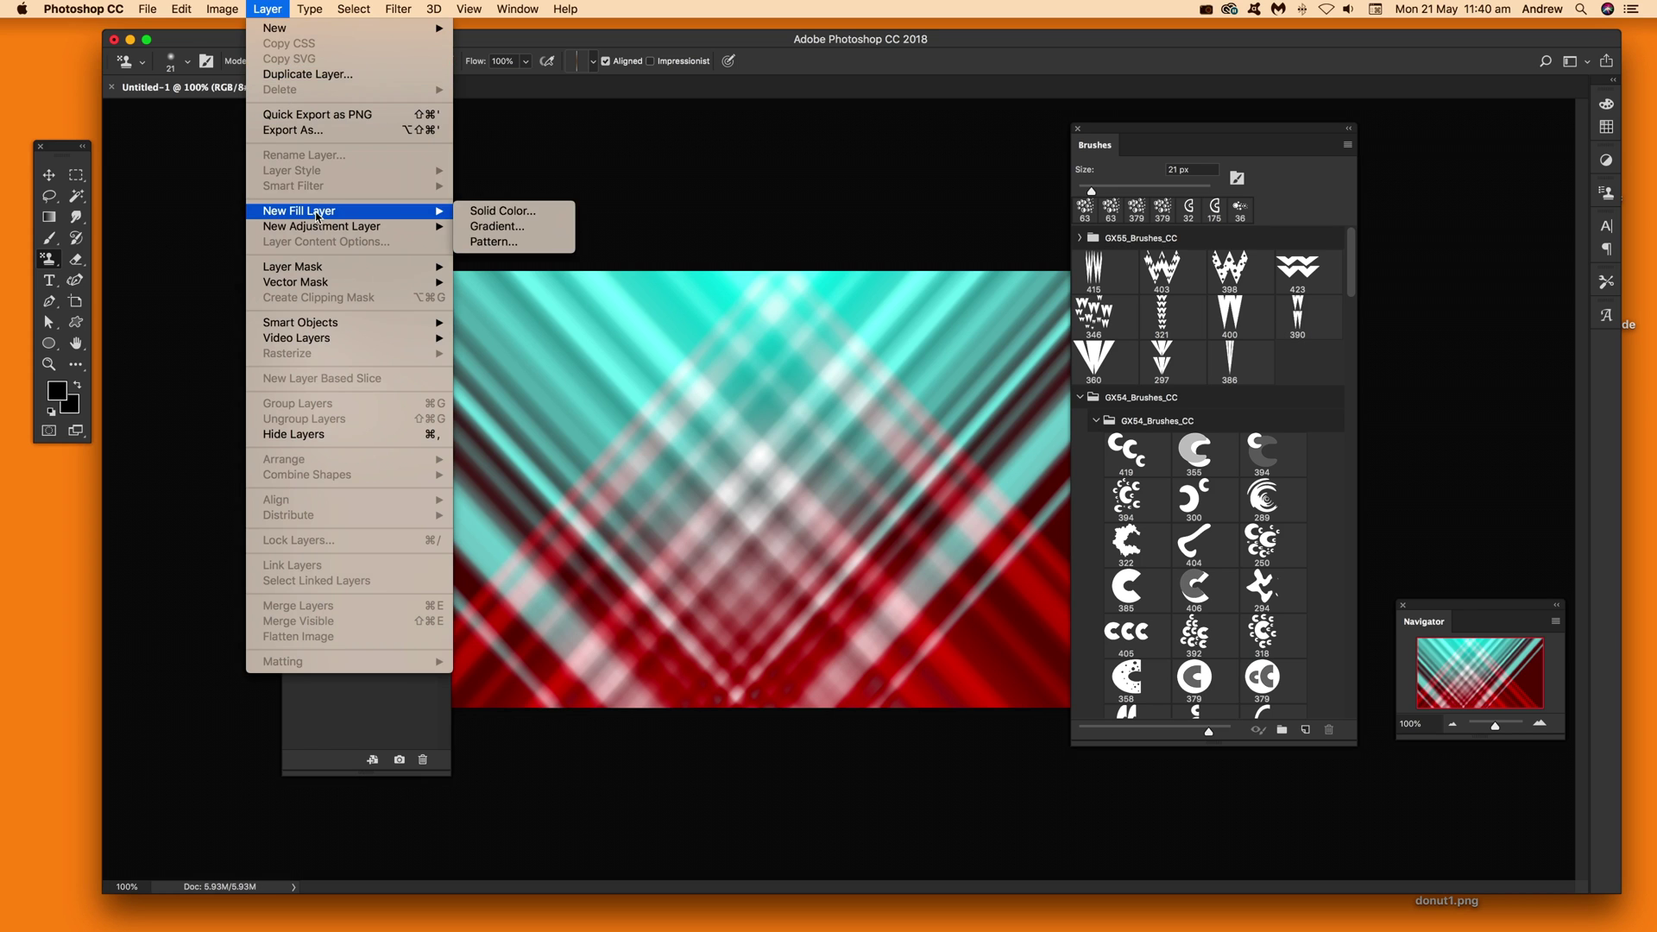
pyautogui.click(494, 241)
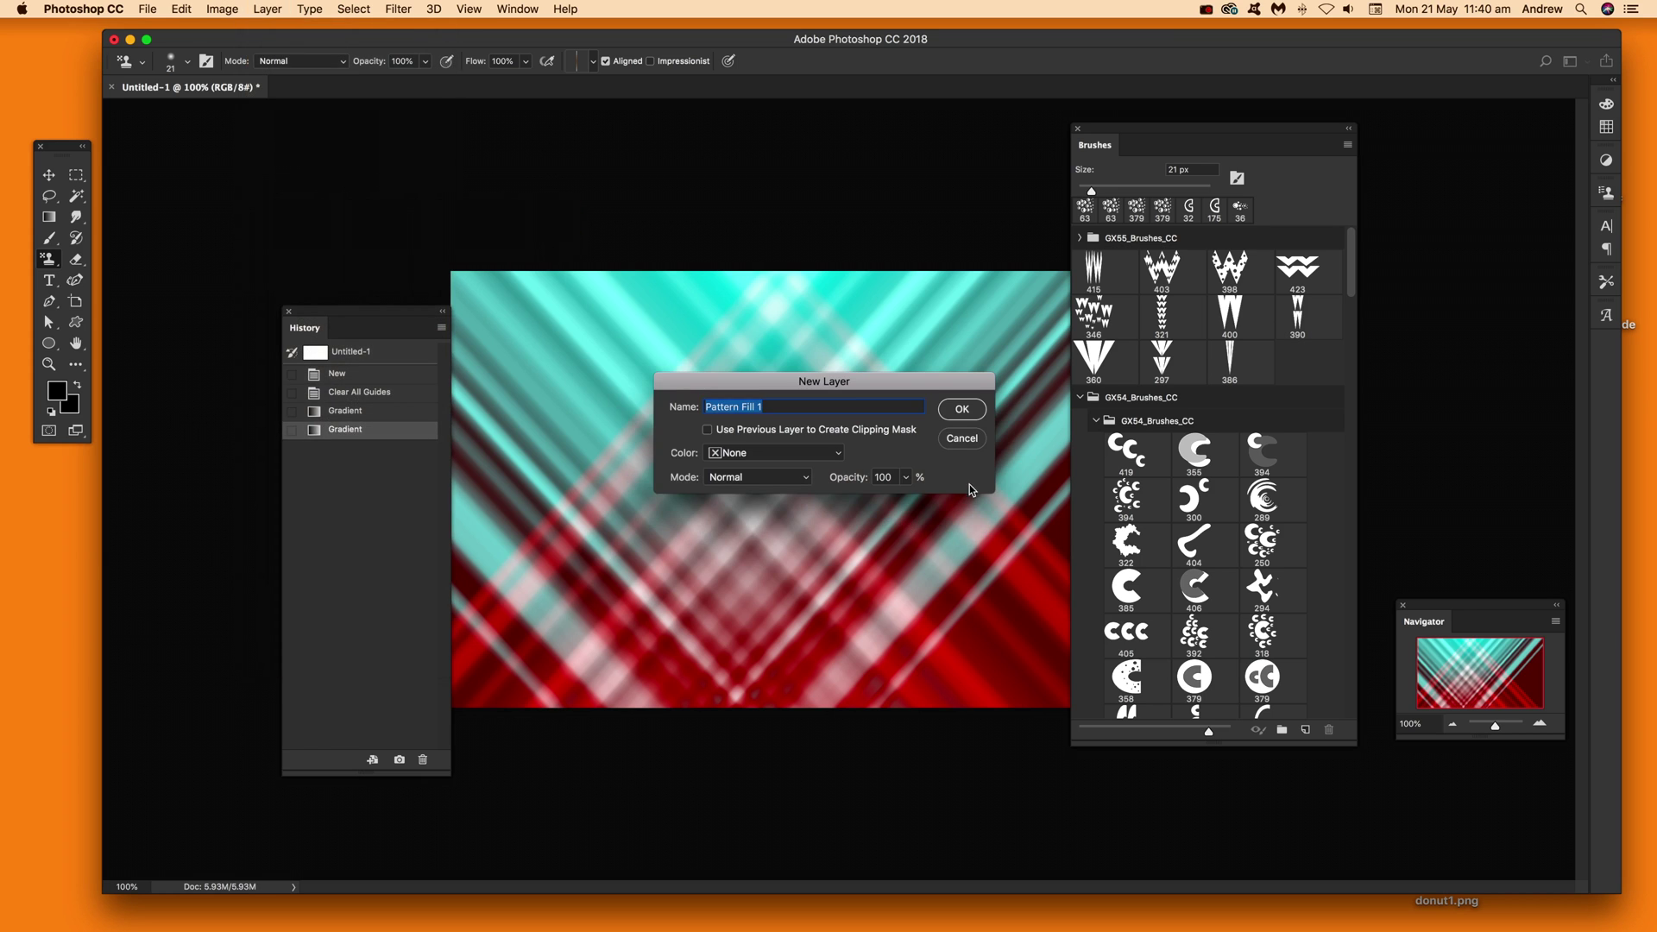
pyautogui.click(962, 409)
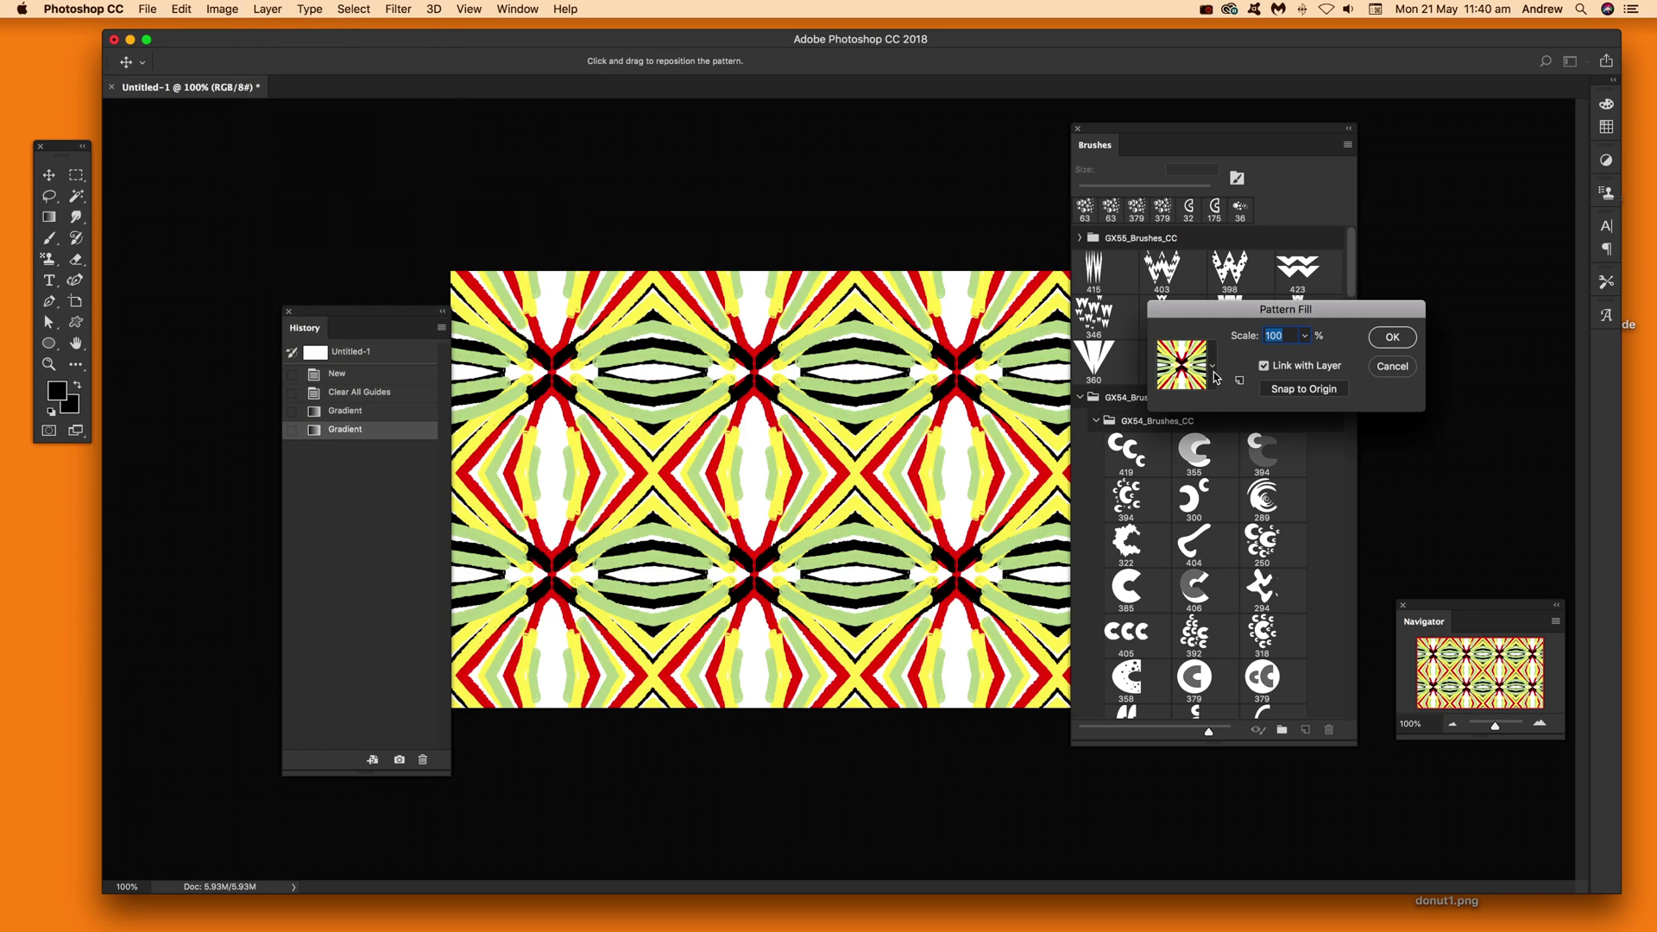
# Step: Load the GX-color-patterns-1.pat set into the pattern fill's pattern list
pyautogui.click(1213, 373)
pyautogui.click(1276, 409)
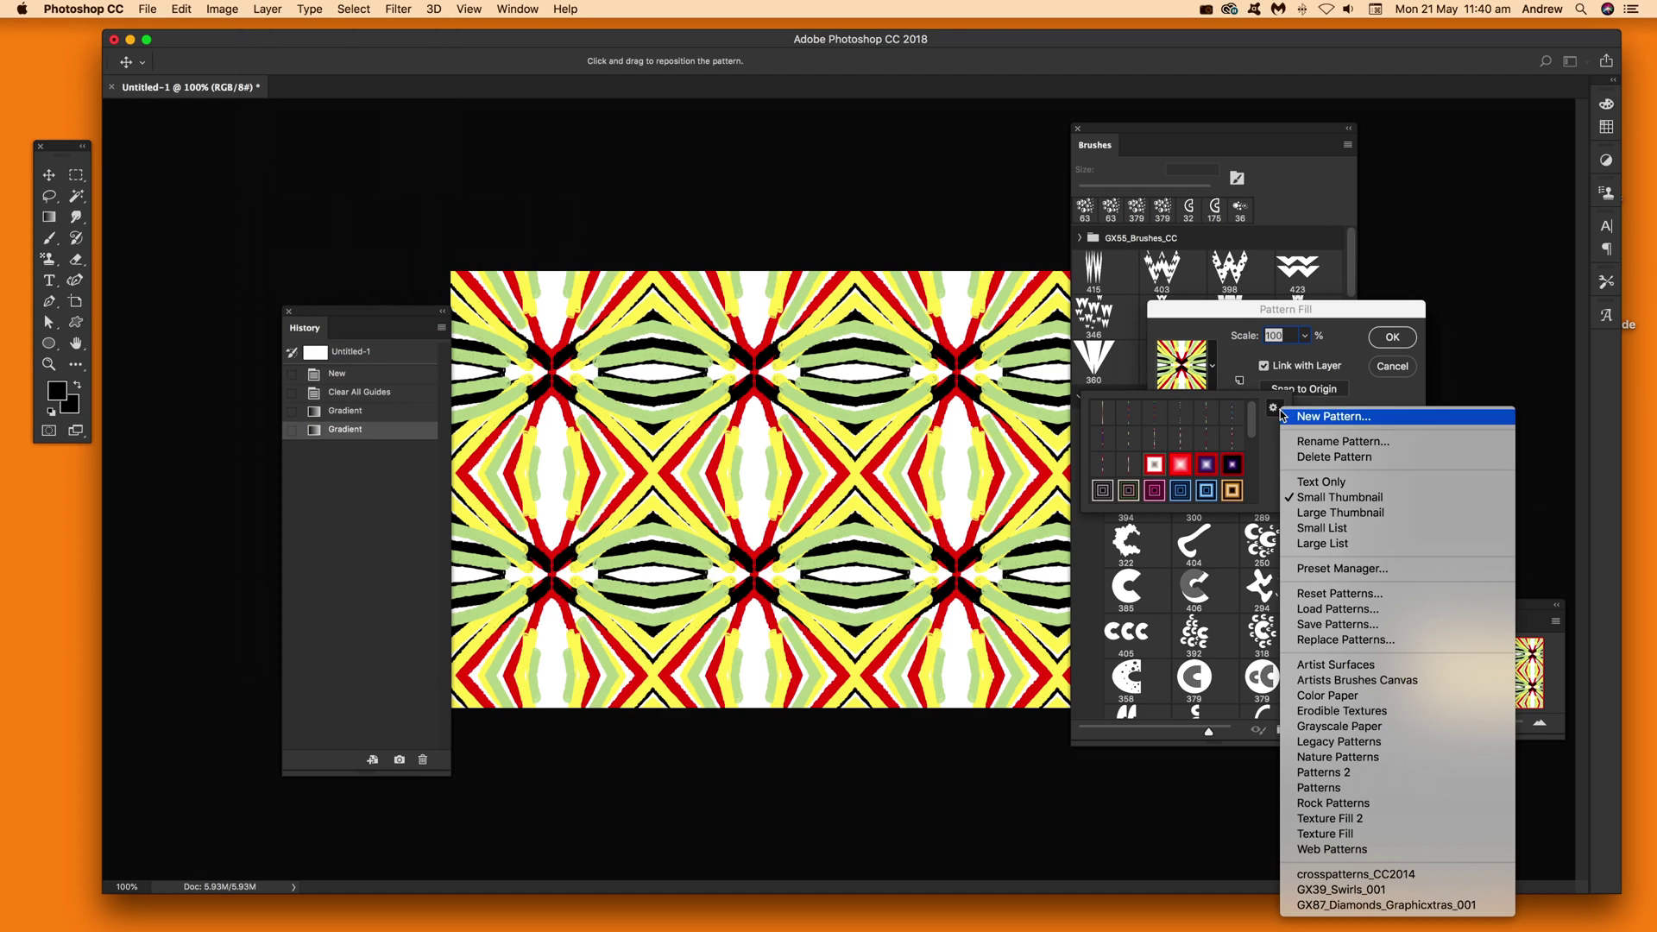
pyautogui.click(1342, 610)
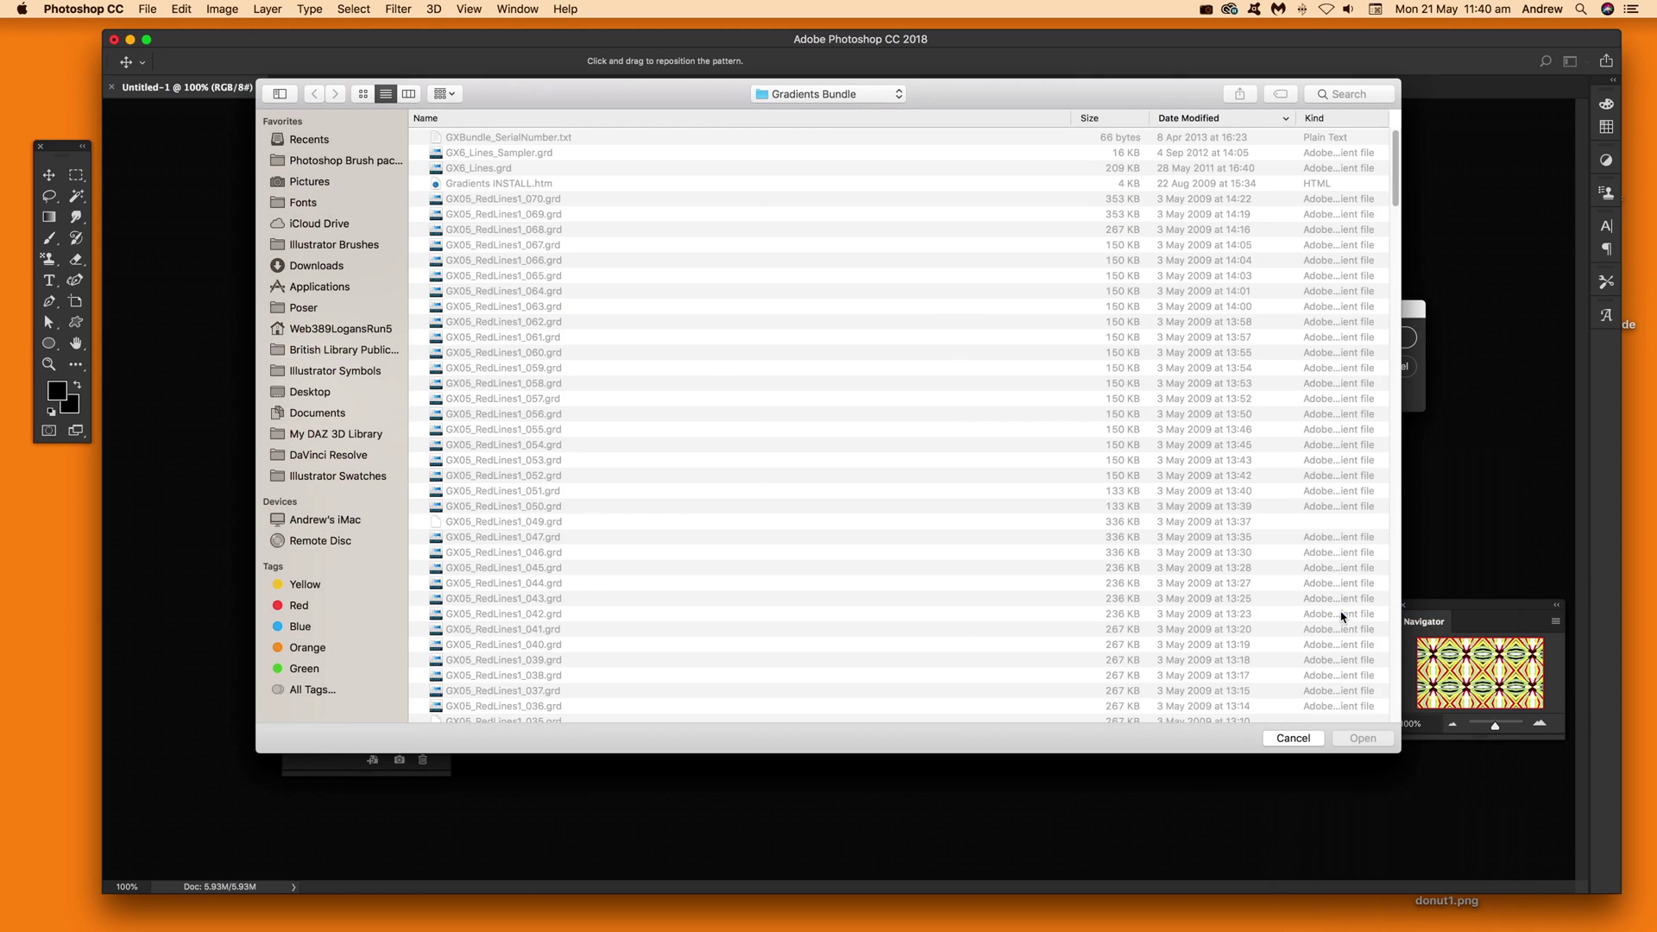
pyautogui.click(501, 200)
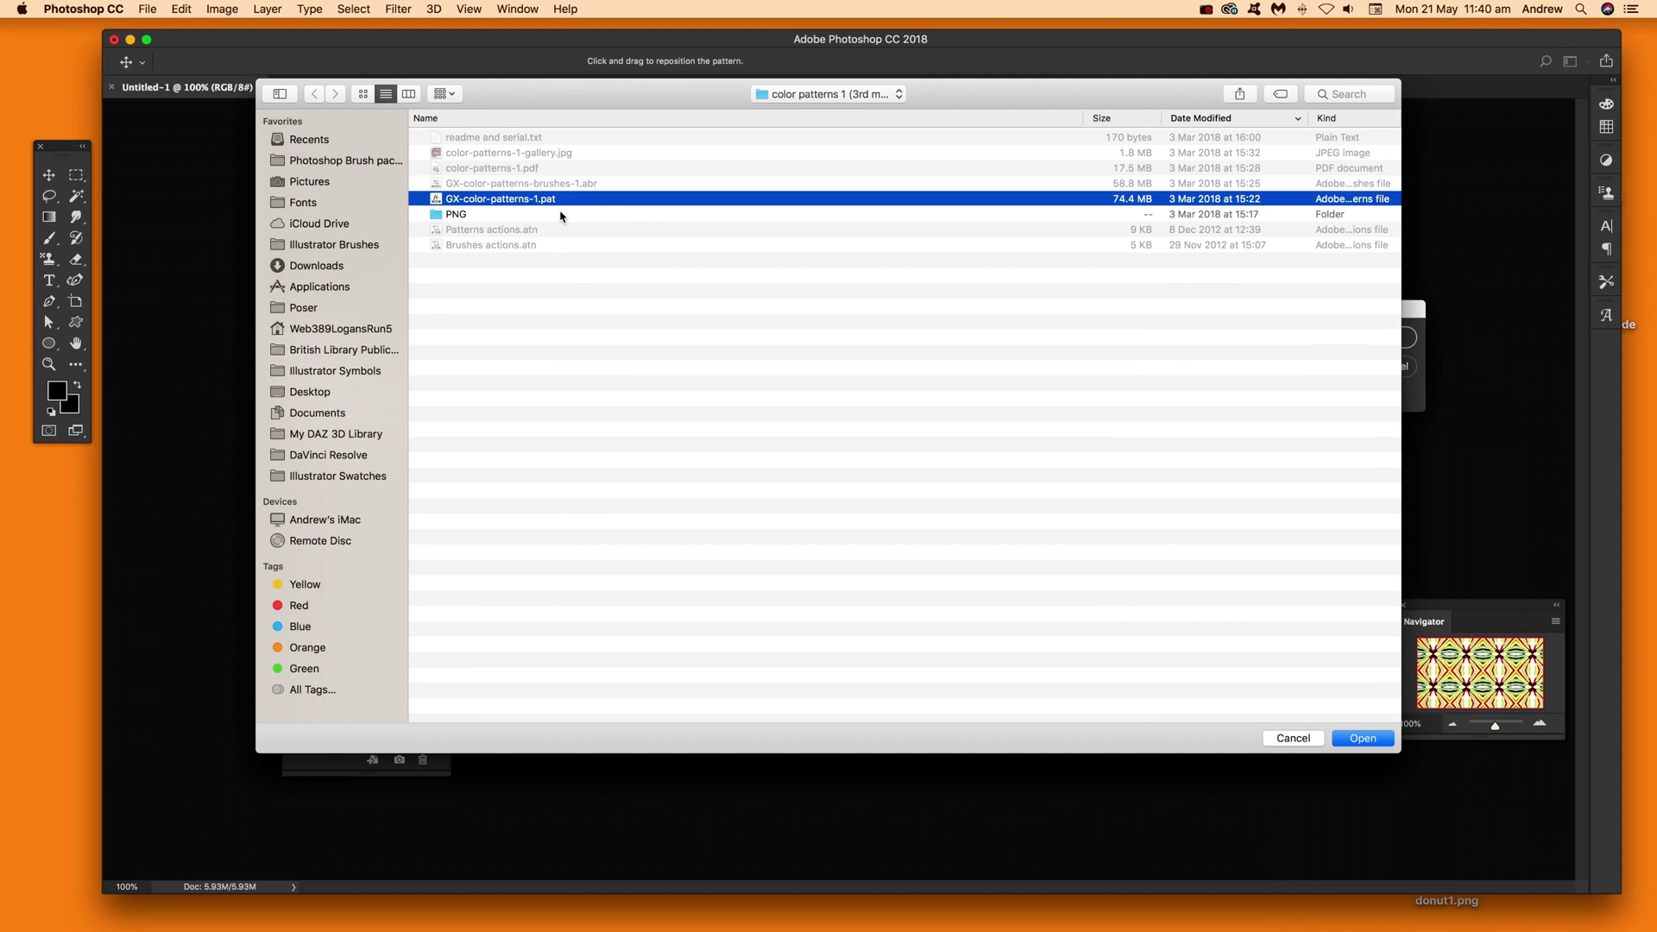
pyautogui.click(1363, 738)
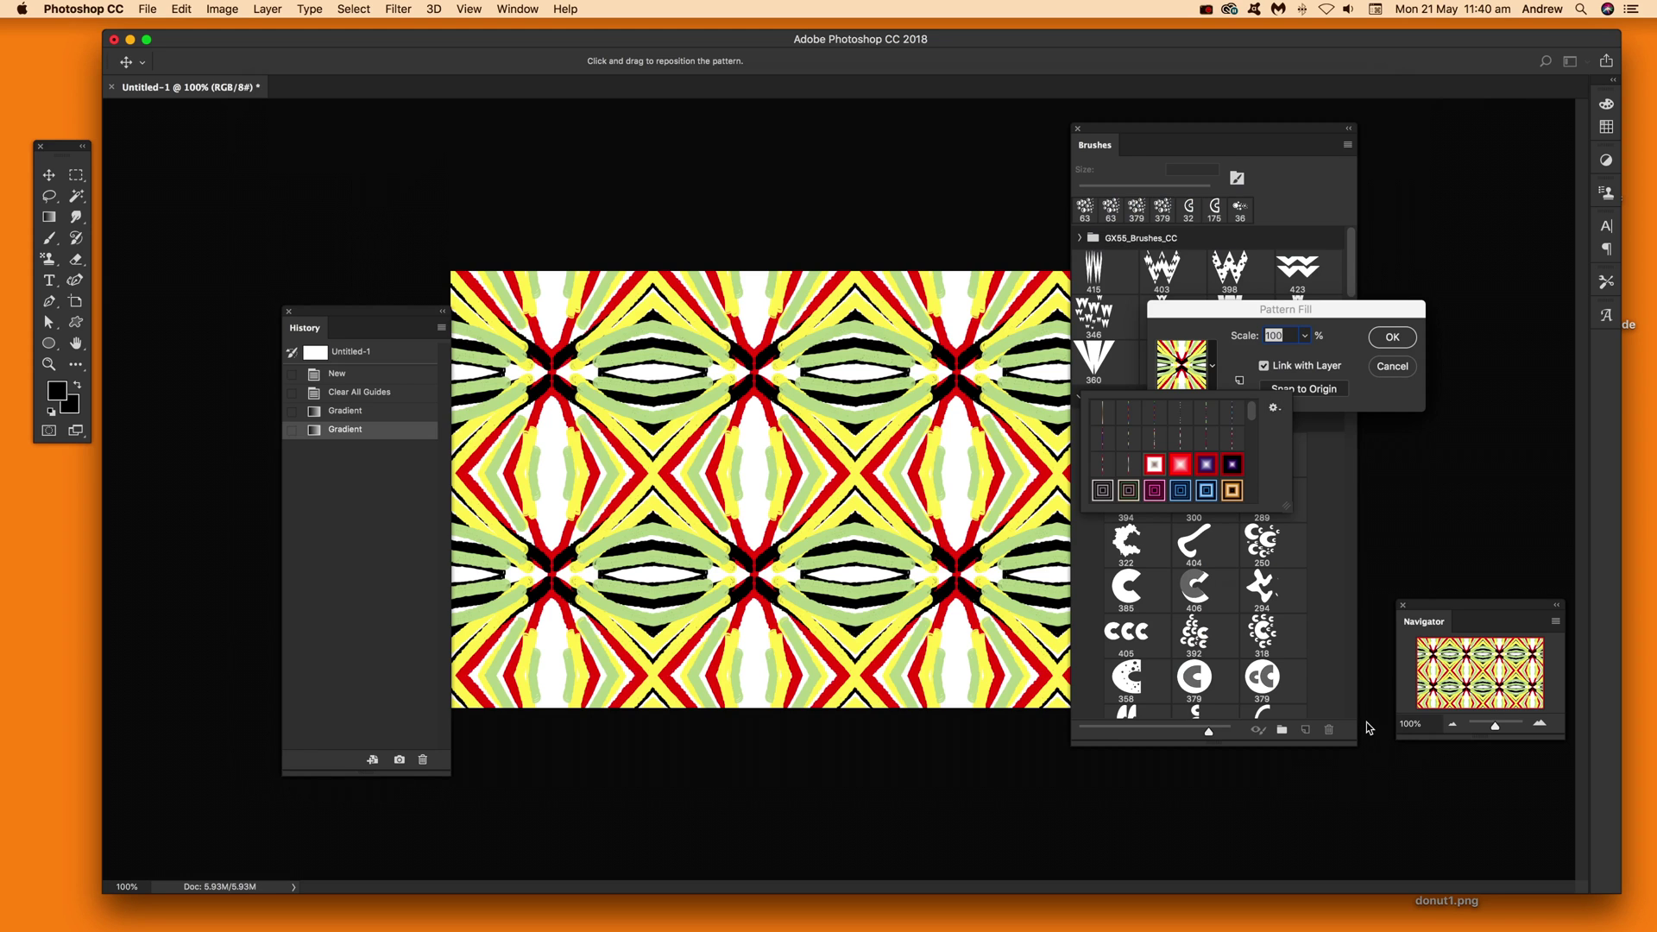
pyautogui.moveTo(1251, 411); pyautogui.dragTo(1262, 489)
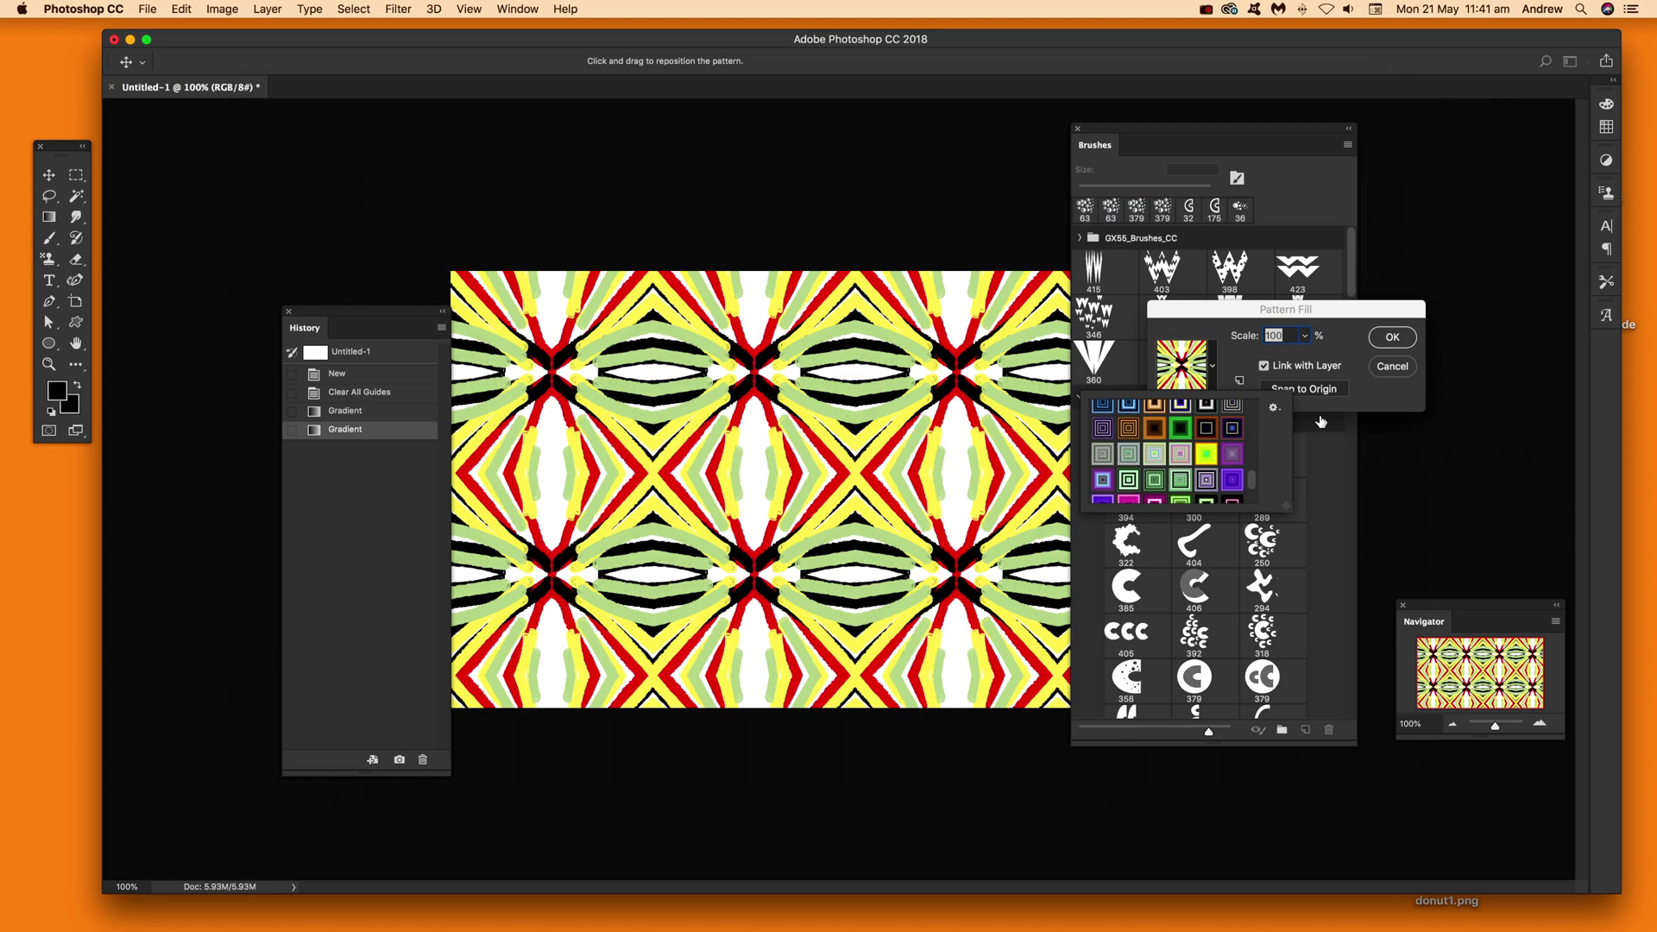